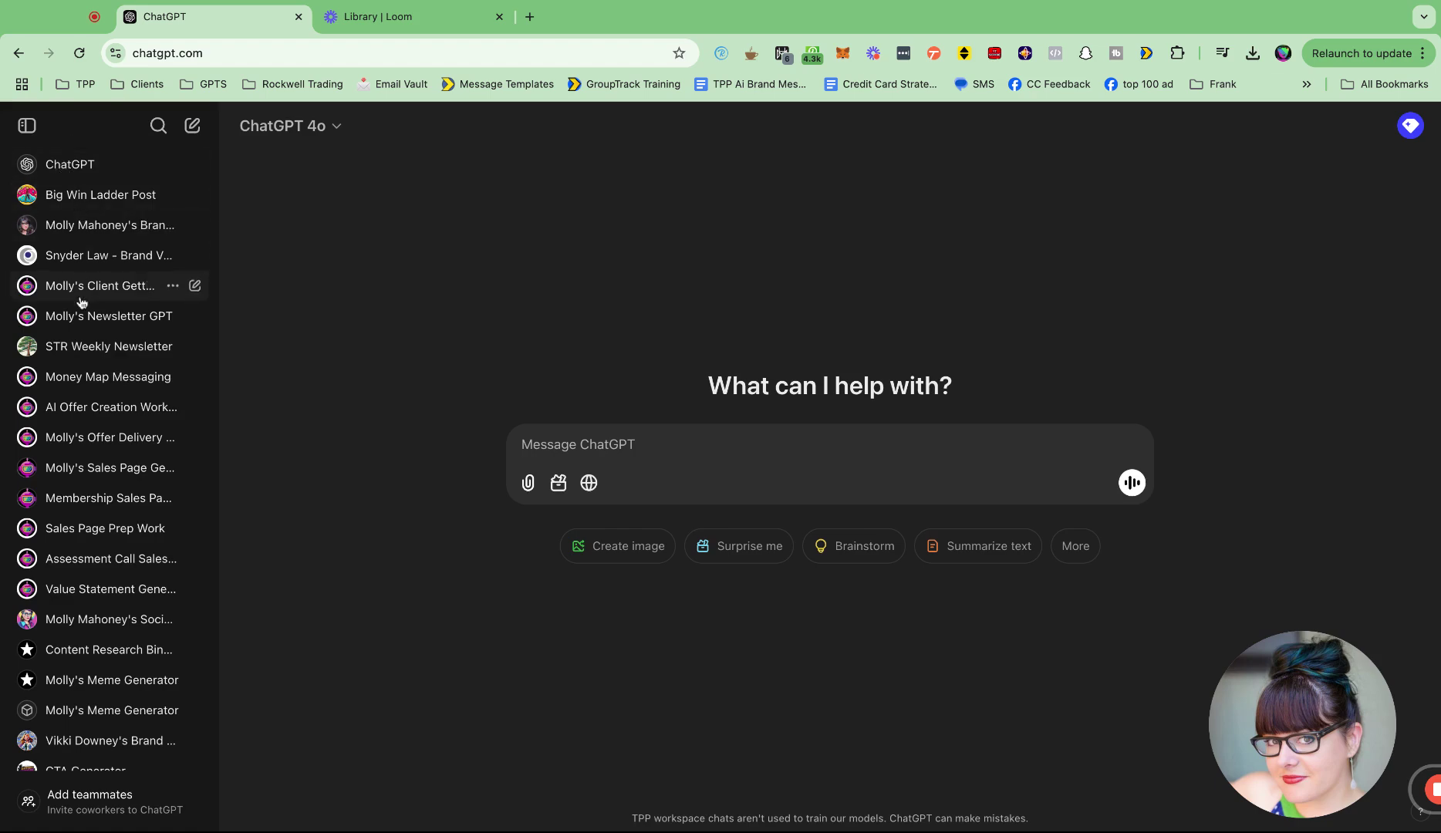
# Add a new project titled 'Chance Theater' from the sidebar's Projects section
pyautogui.scroll(-12, 114, 568)
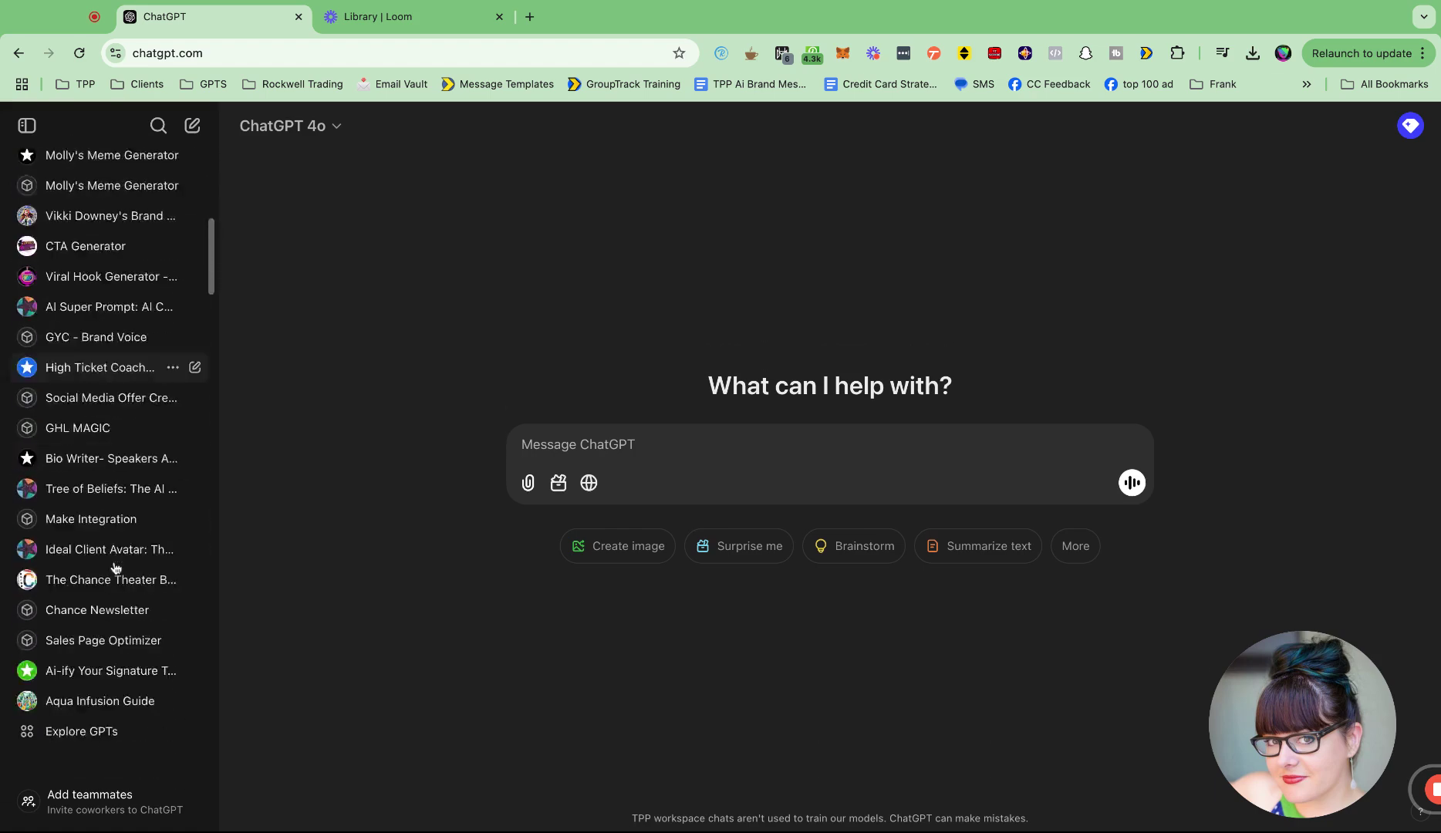
pyautogui.scroll(-2, 115, 559)
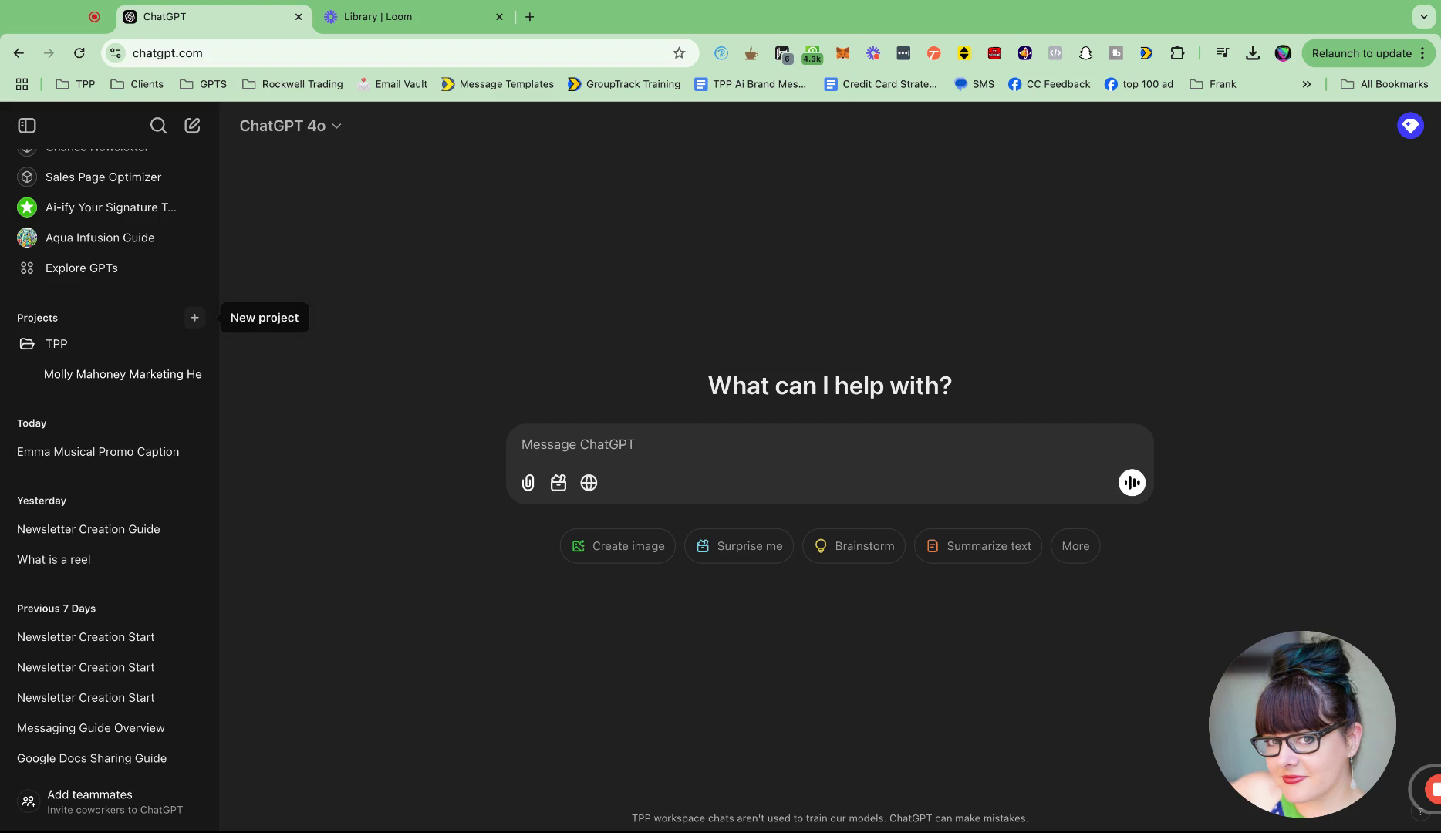
pyautogui.click(194, 317)
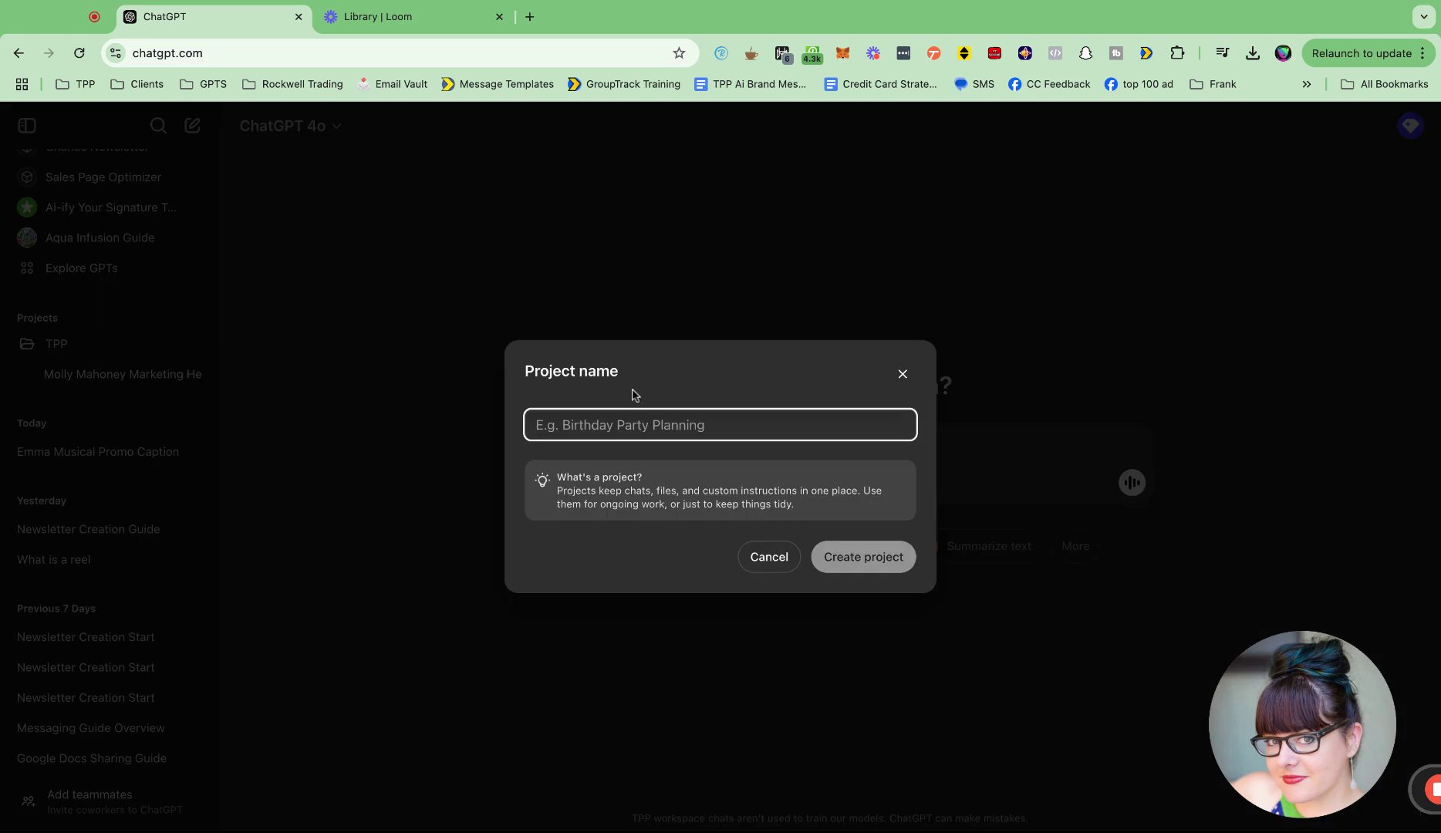
pyautogui.write('Chance ')
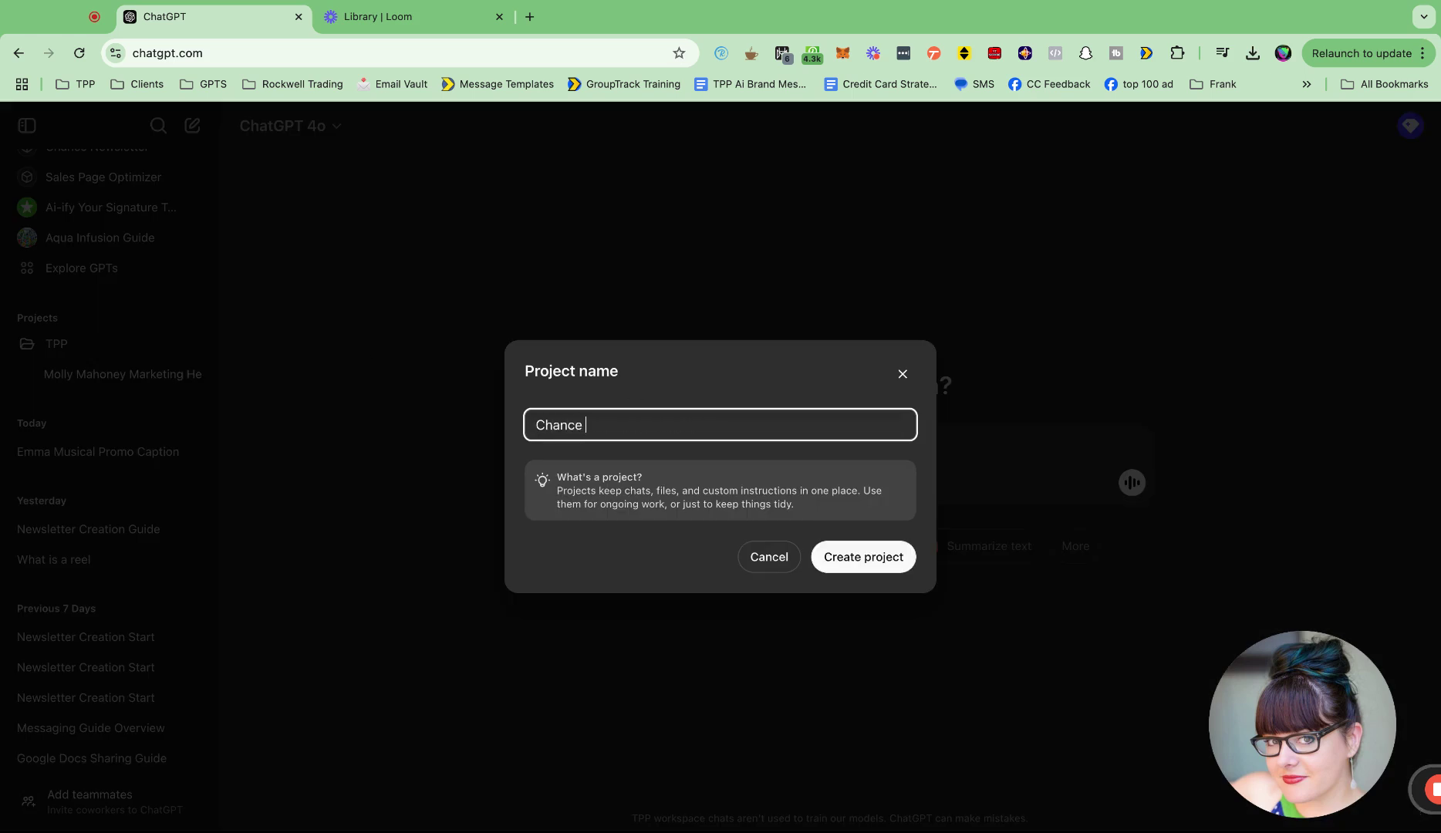
pyautogui.write('Theater')
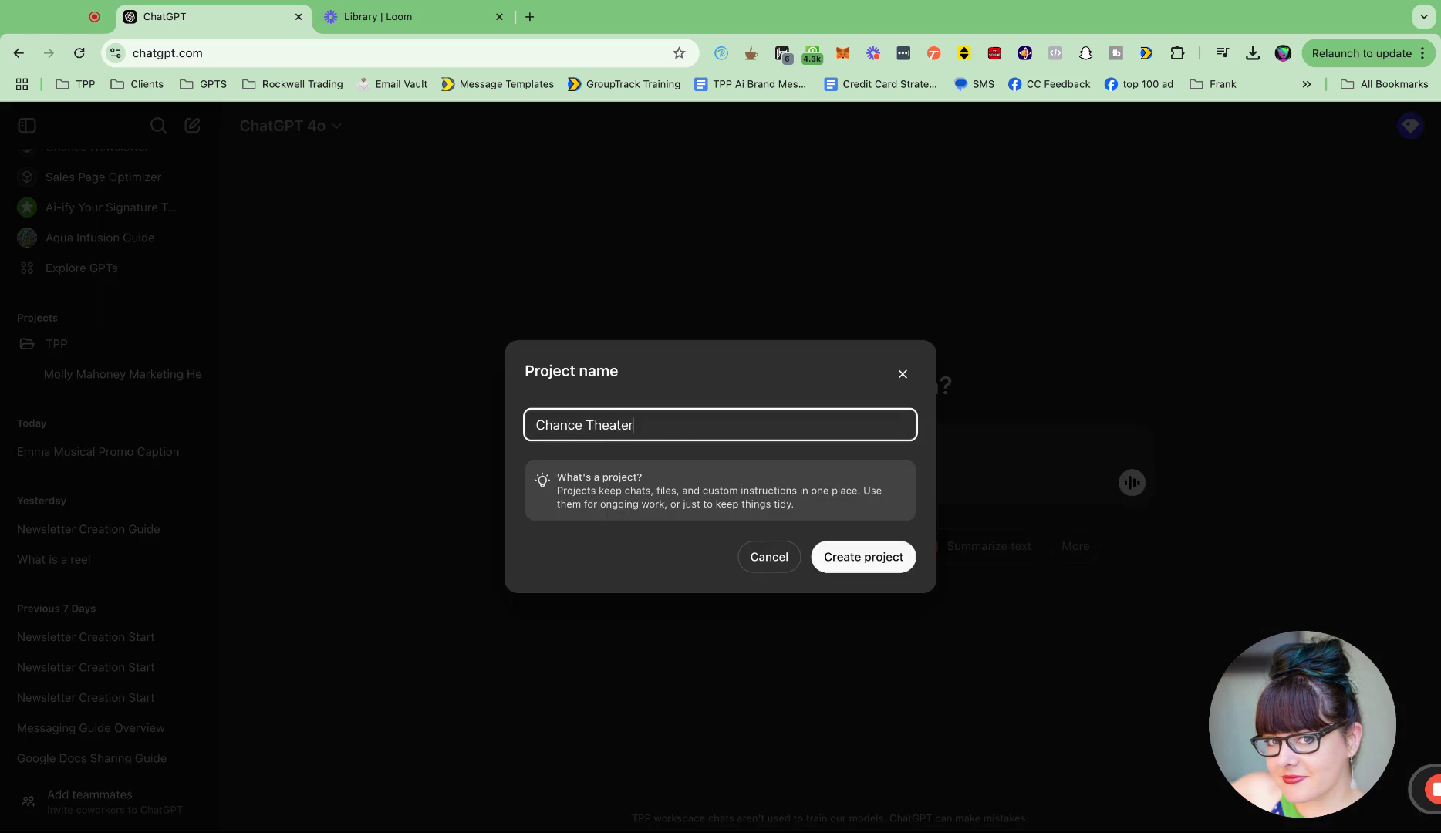
pyautogui.click(858, 568)
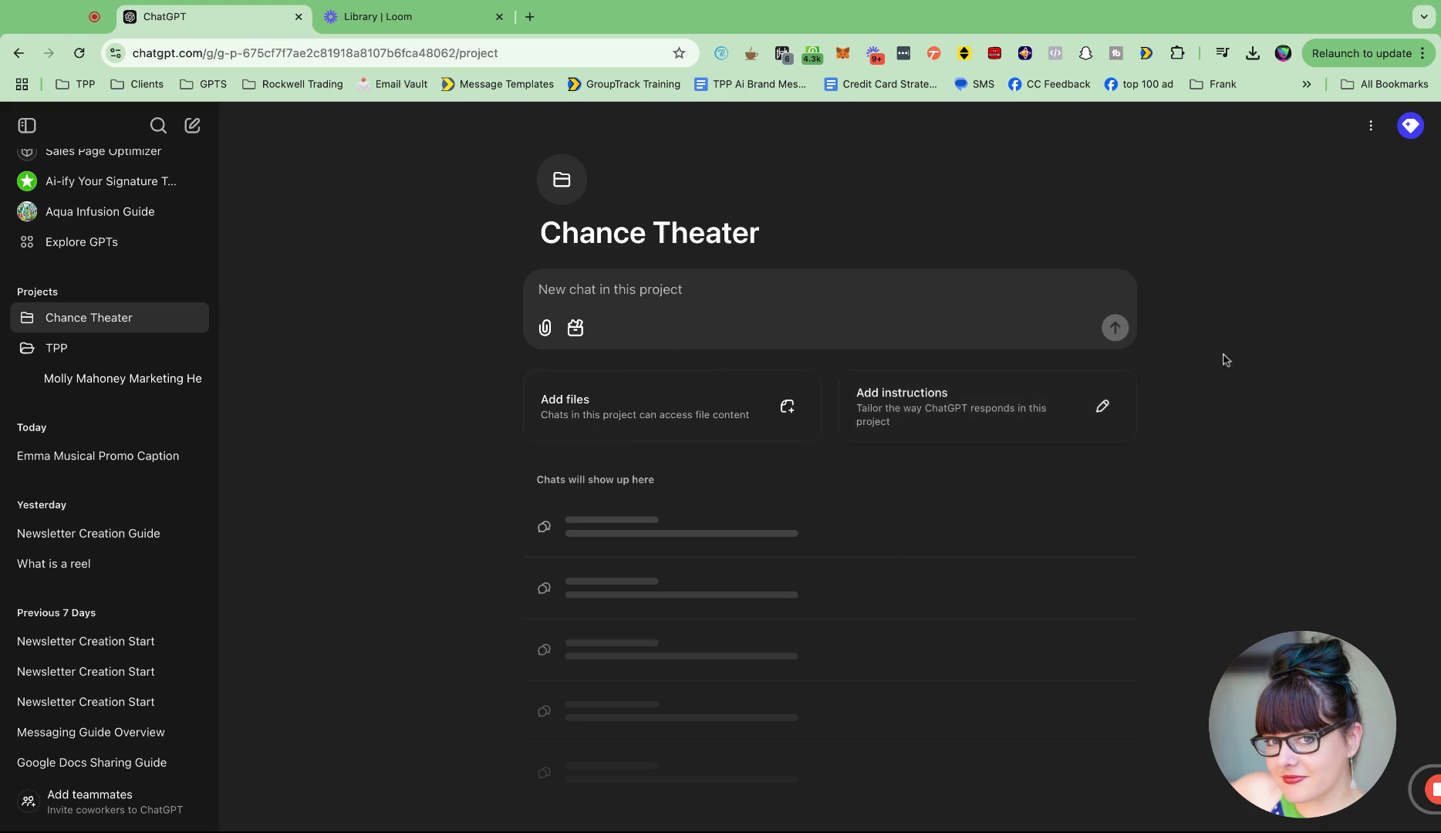
pyautogui.click(953, 407)
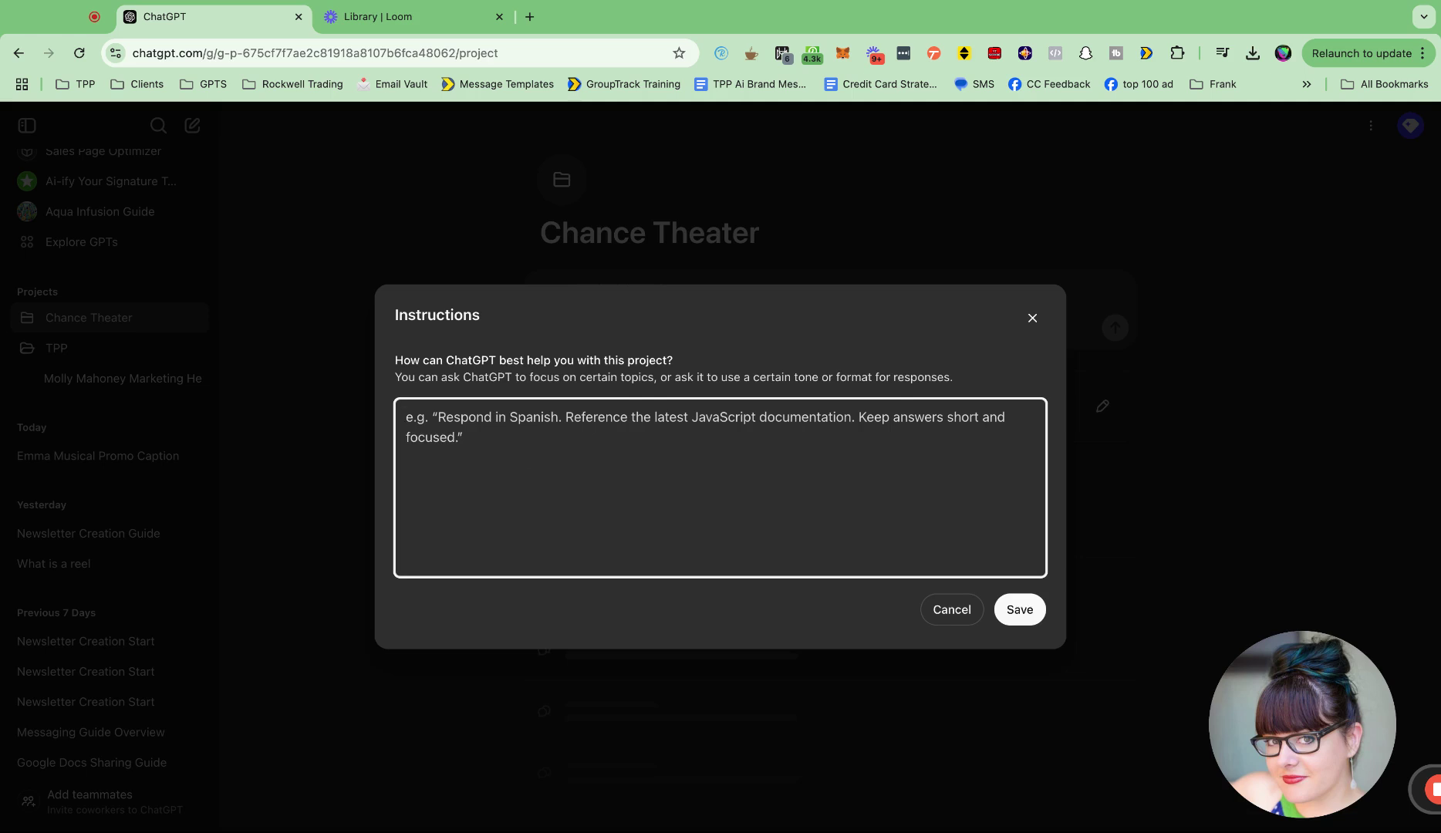
pyautogui.click(1022, 316)
pyautogui.click(618, 400)
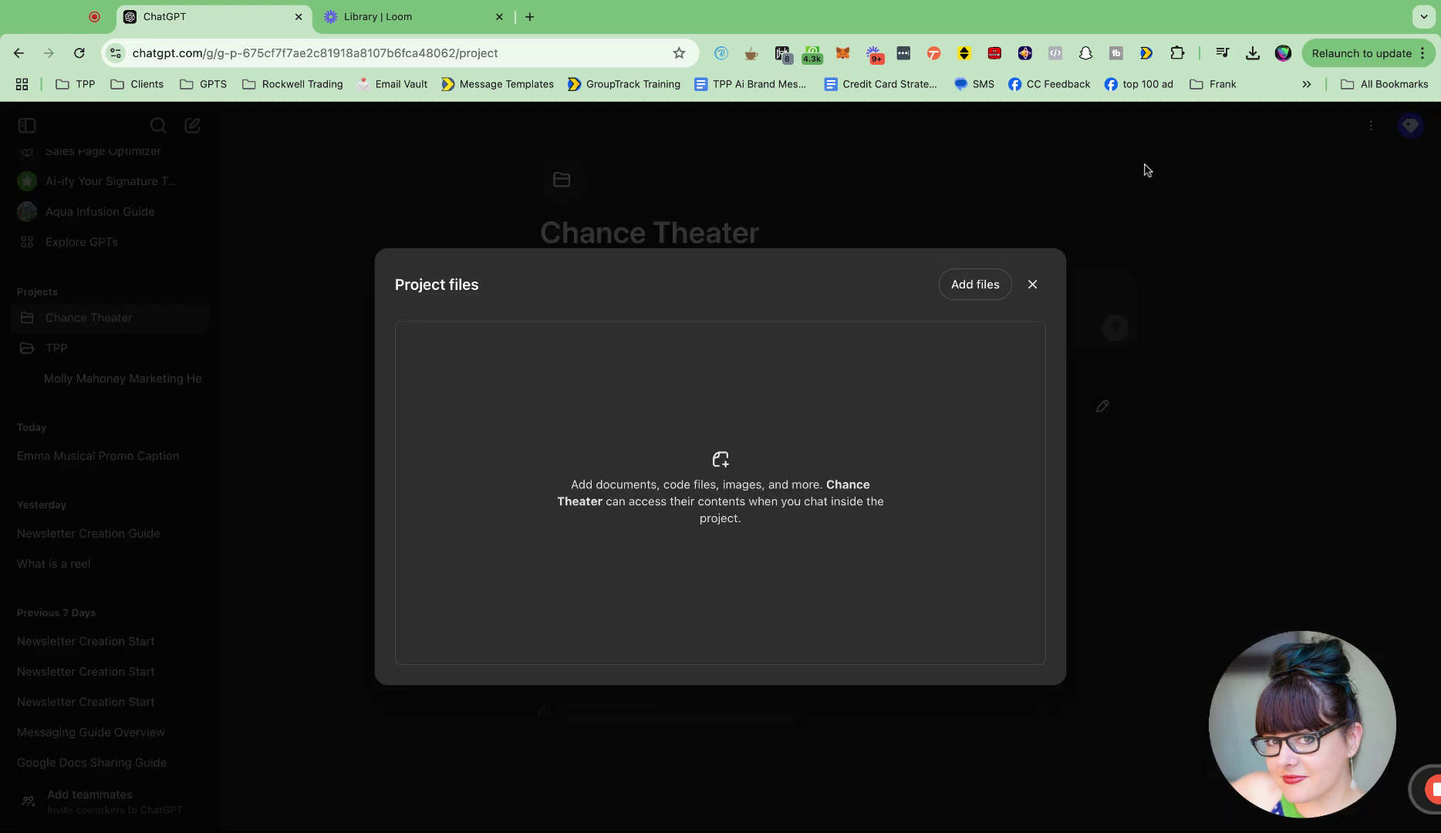
pyautogui.click(669, 460)
# File the Emma Musical Promo Caption and End-of-Year Email Campaign chats under Chance Theater
pyautogui.click(1031, 285)
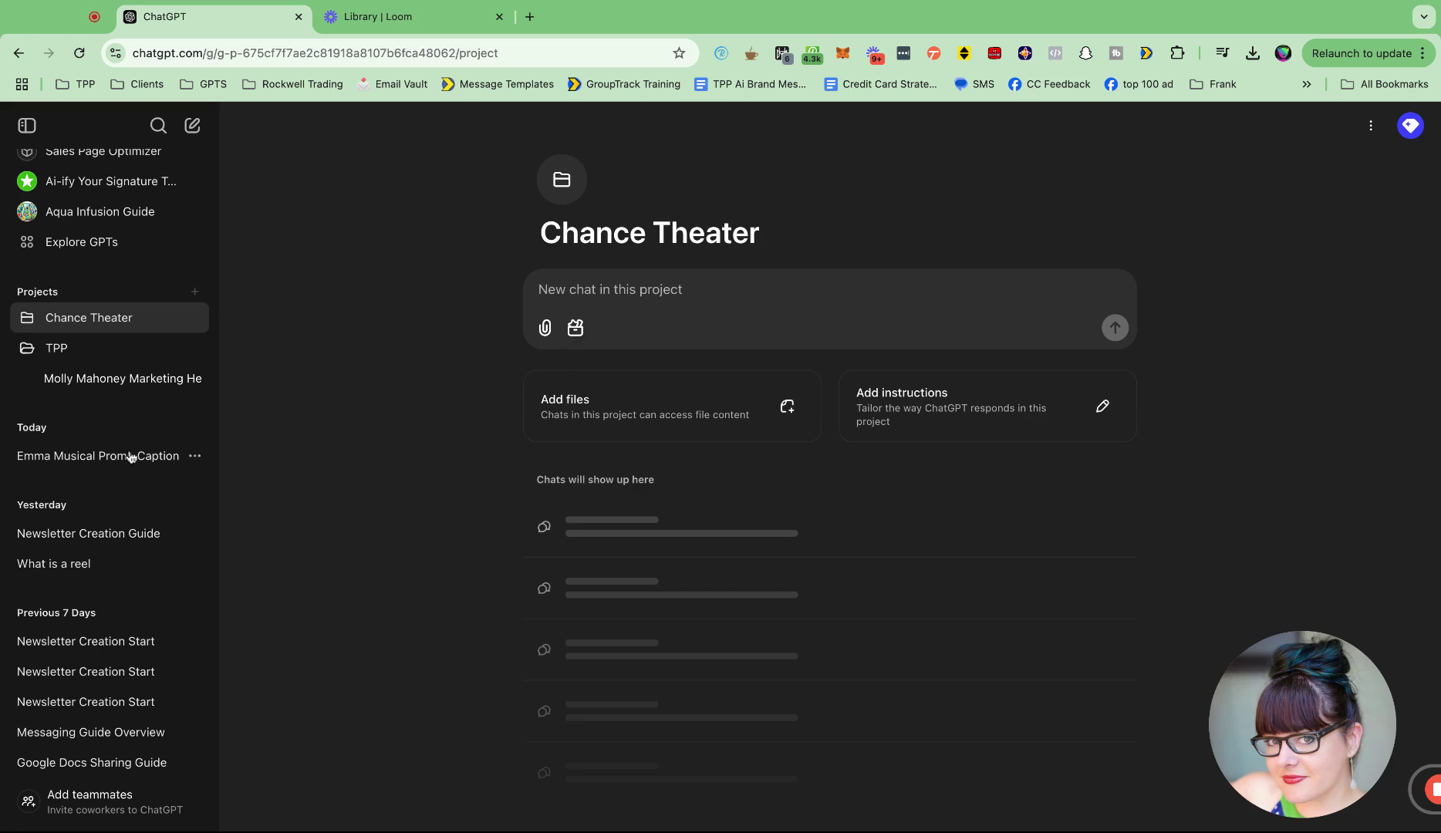
pyautogui.click(196, 458)
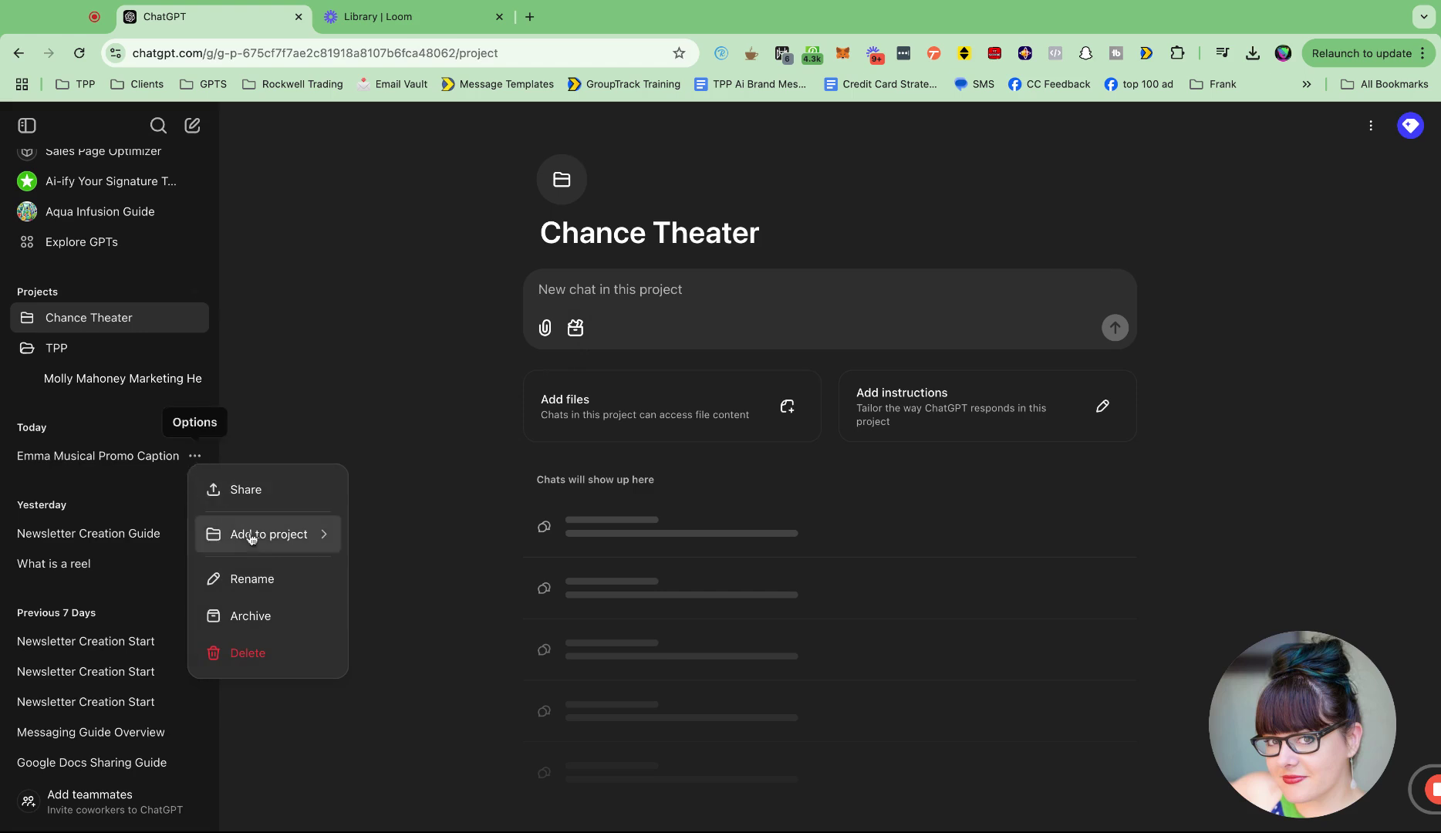
pyautogui.moveTo(299, 540)
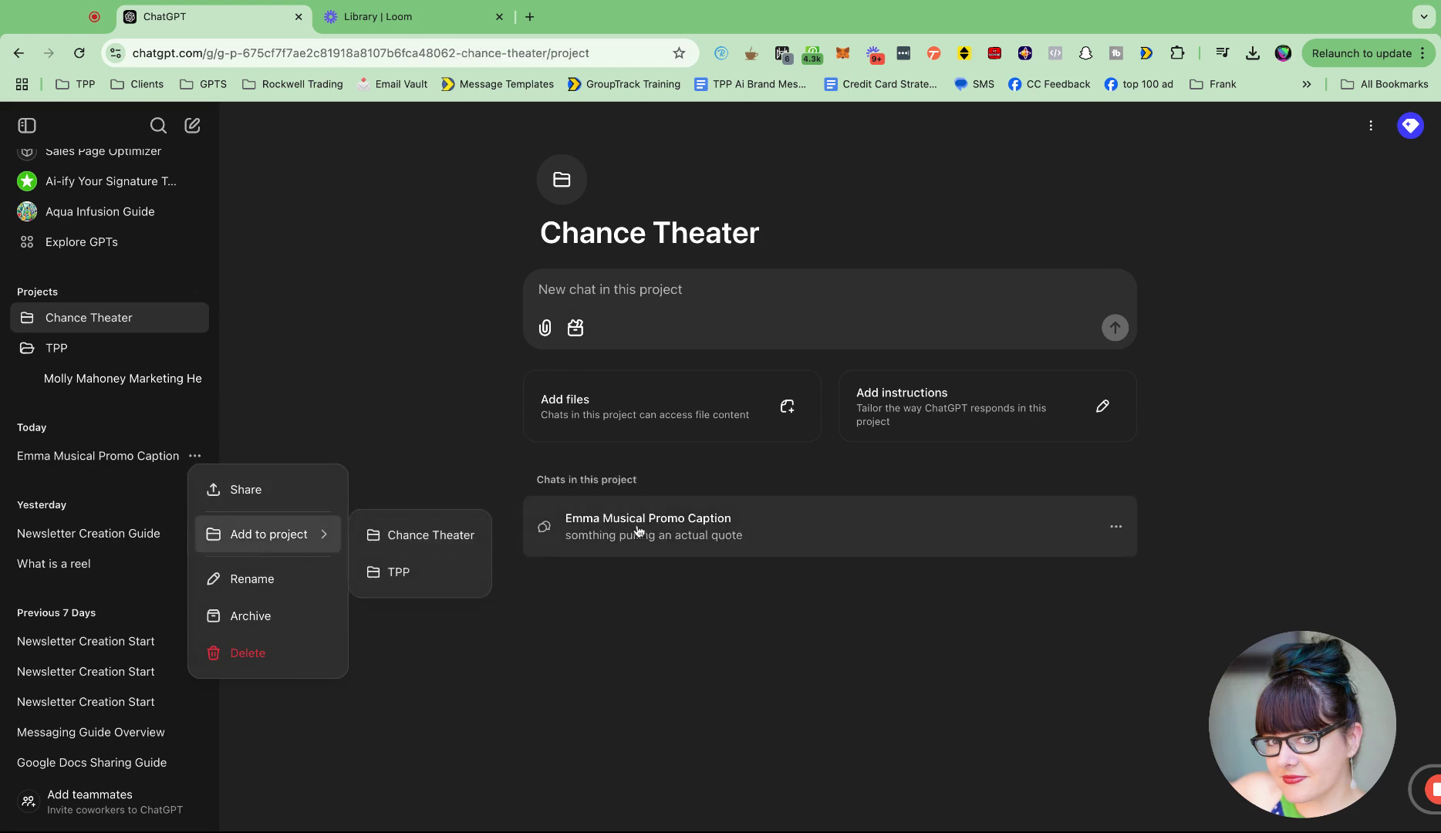
pyautogui.click(478, 657)
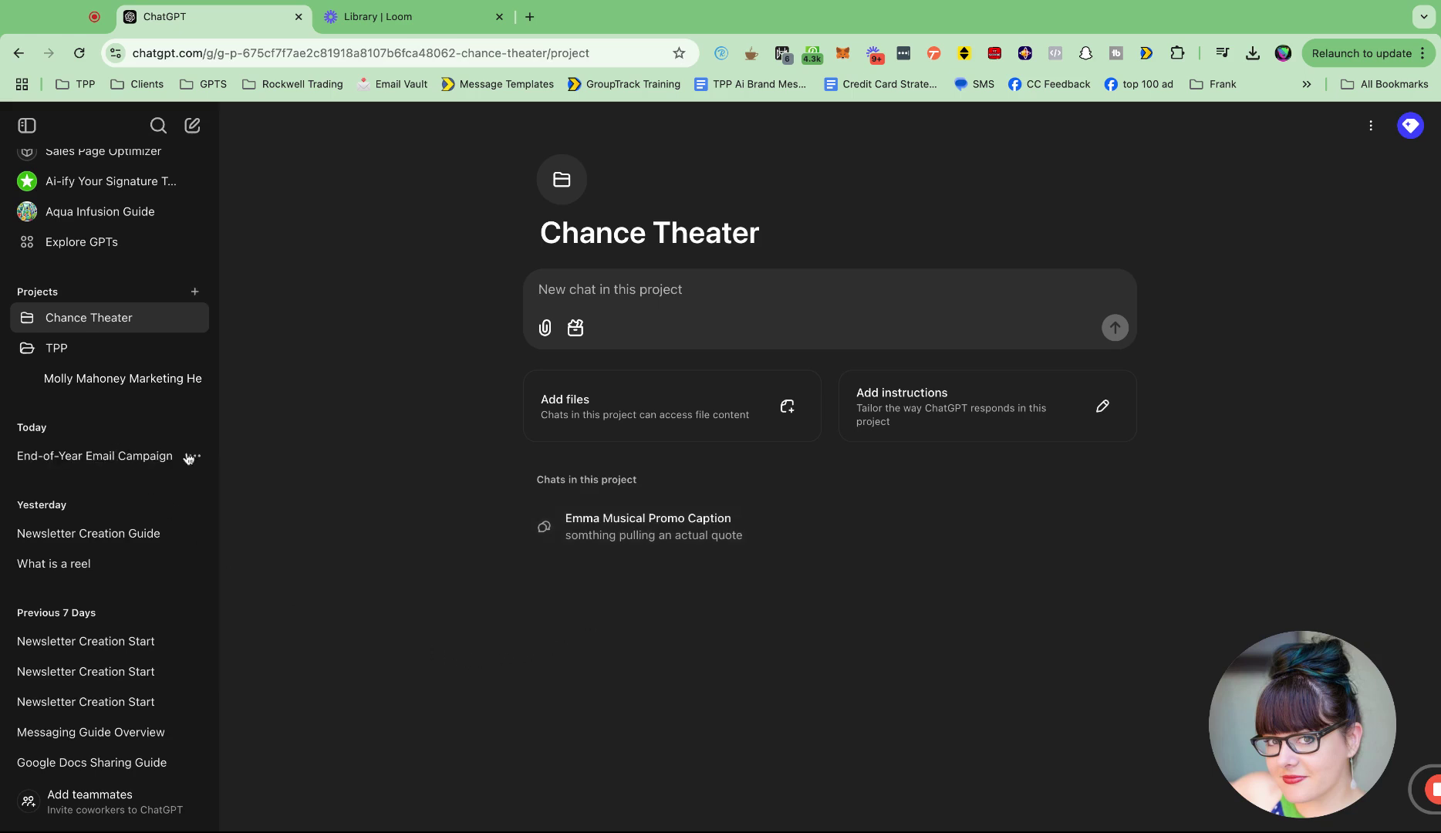
pyautogui.click(195, 457)
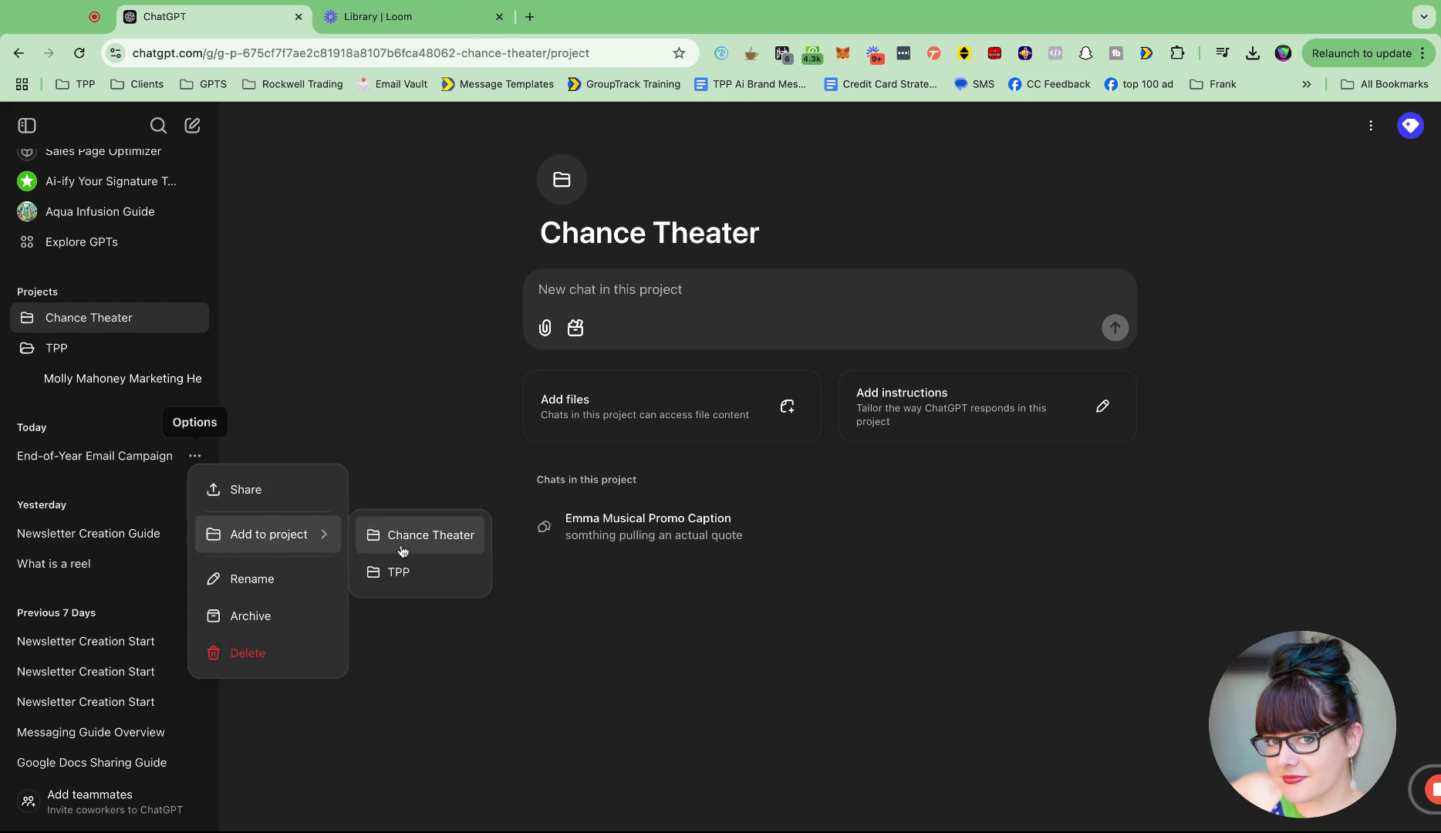
pyautogui.click(405, 540)
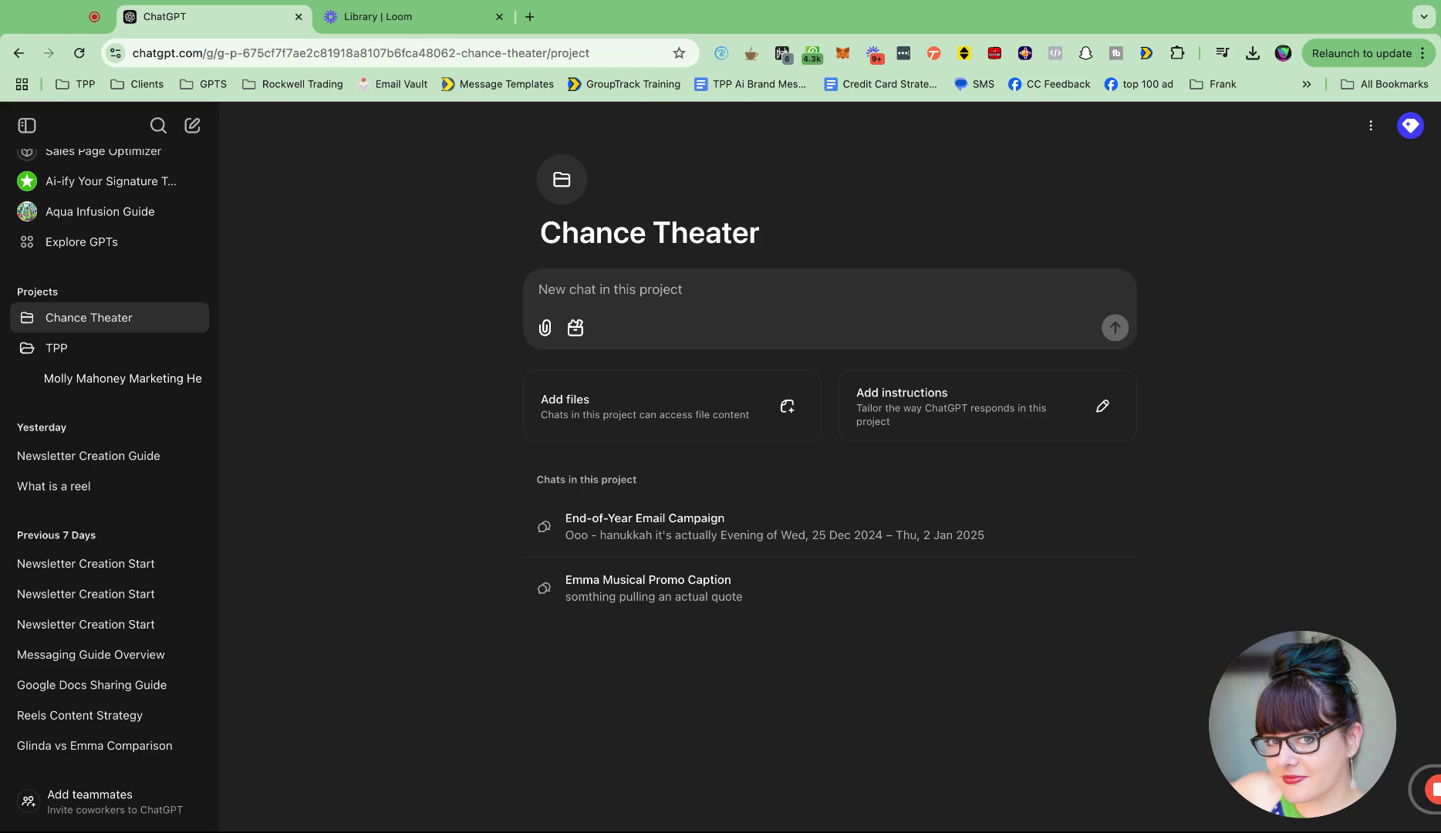
# Add both Newsletter Creation Start chats to the Chance Theater project
pyautogui.click(194, 564)
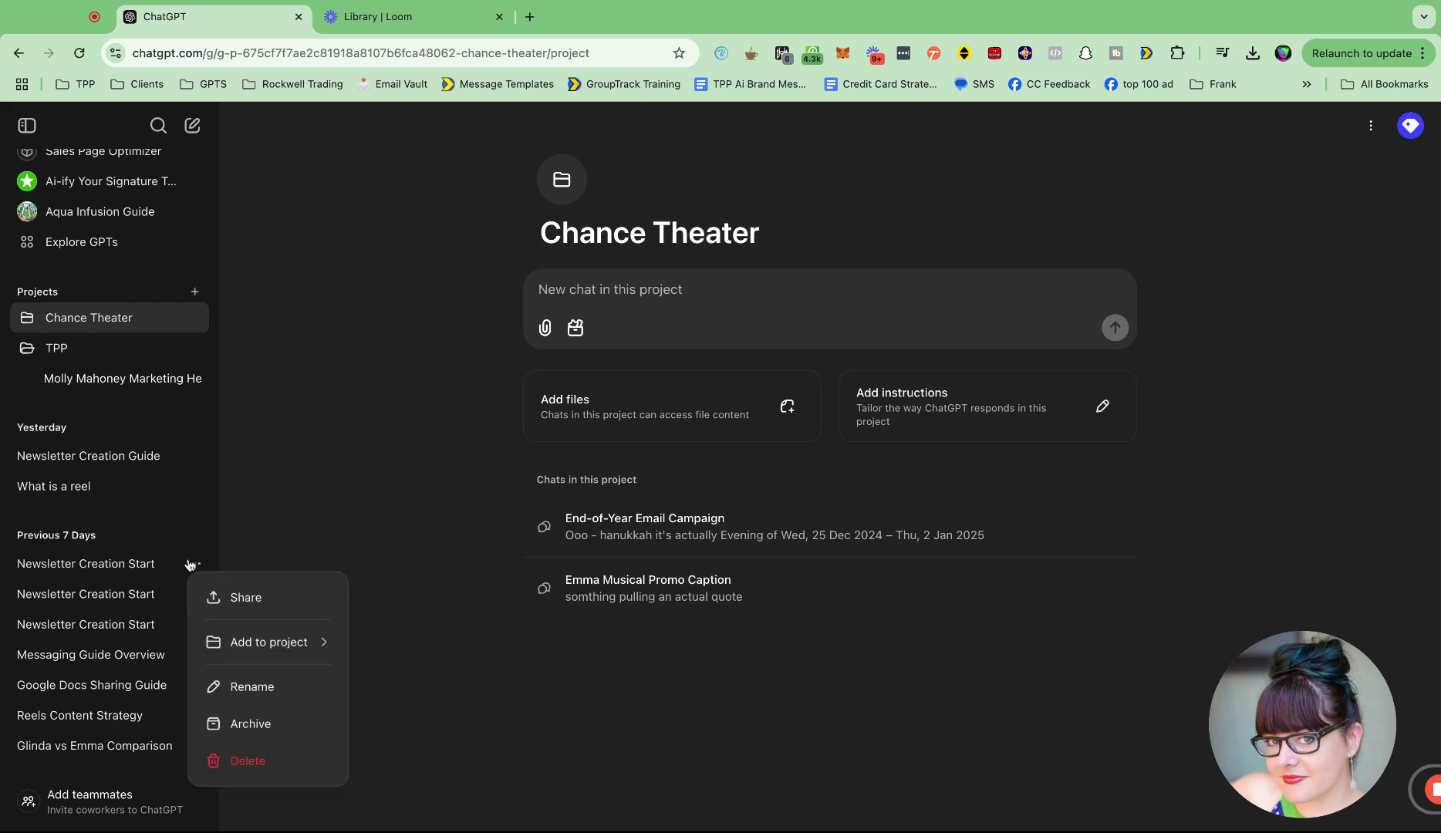
pyautogui.moveTo(279, 641)
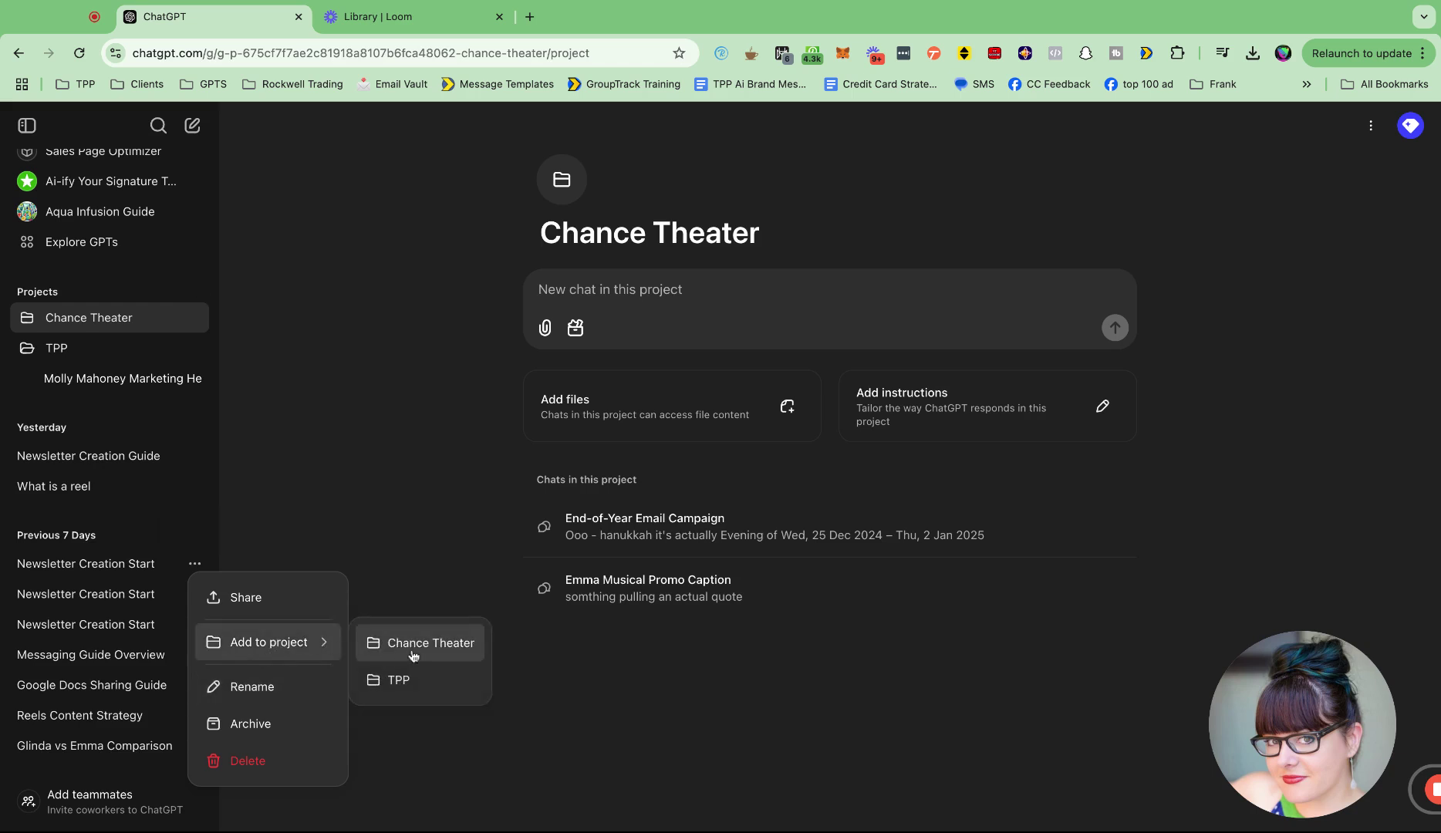
pyautogui.click(194, 563)
pyautogui.moveTo(255, 641)
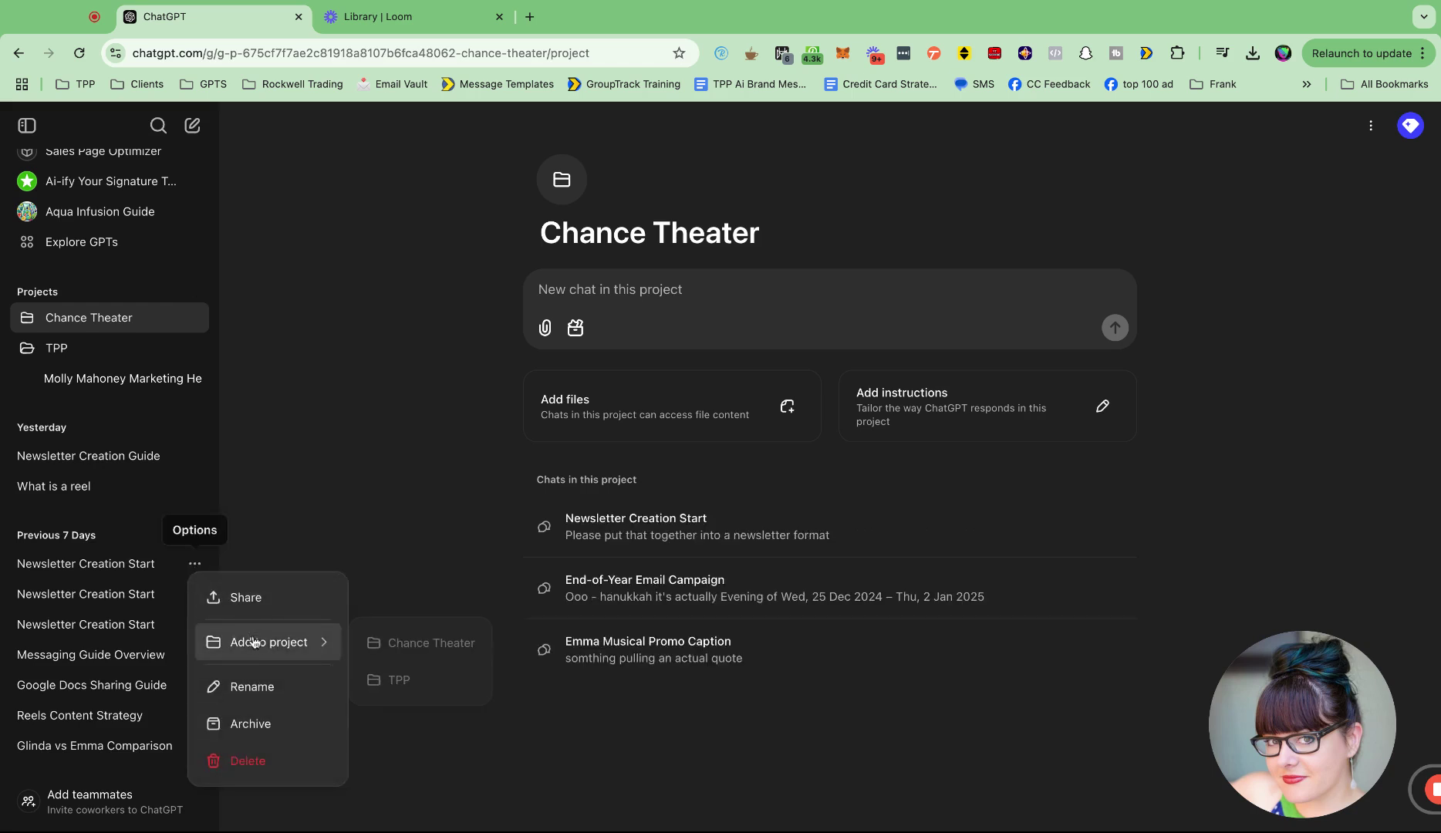
pyautogui.click(399, 655)
pyautogui.click(190, 568)
pyautogui.moveTo(245, 645)
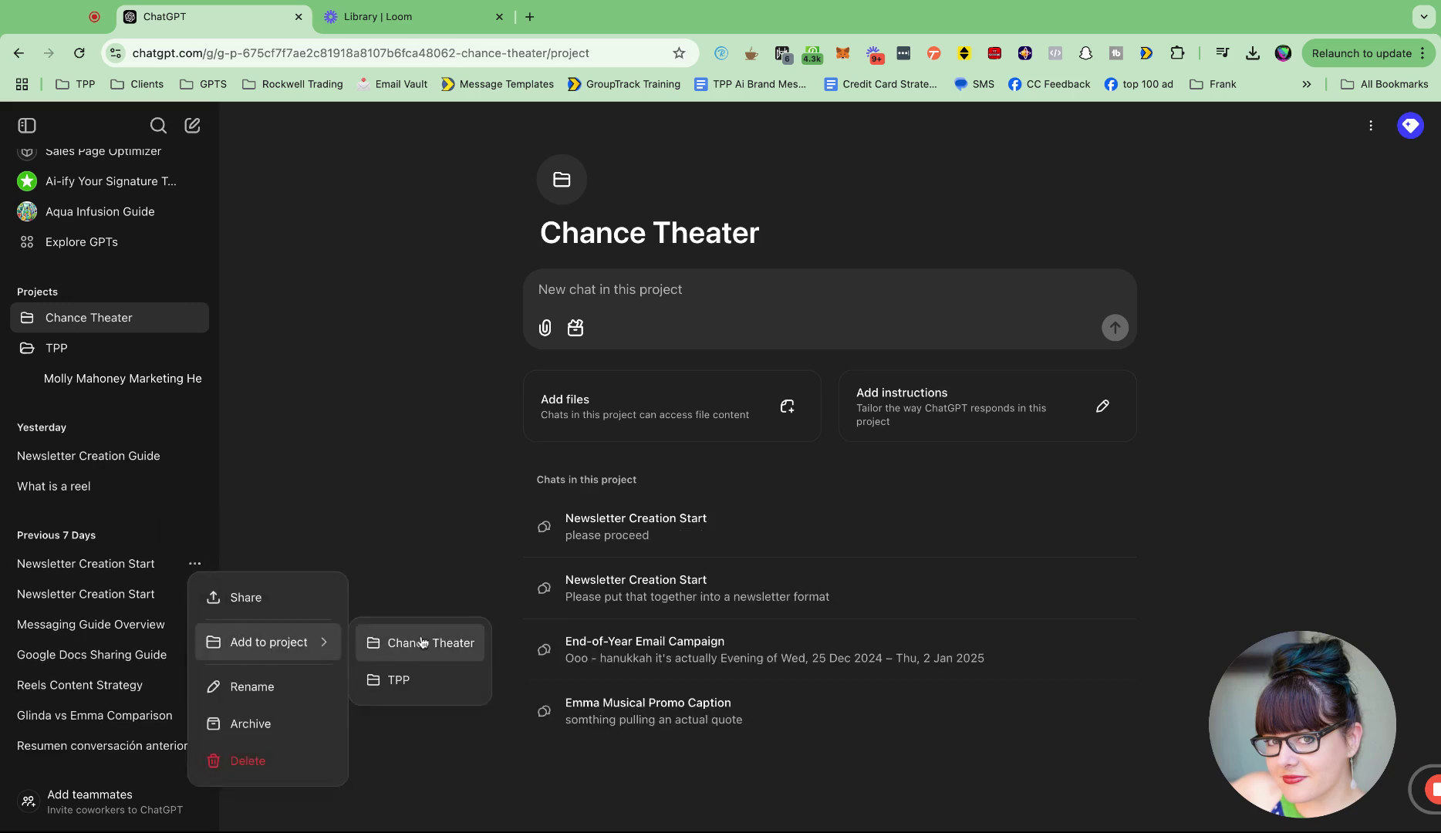
pyautogui.click(390, 532)
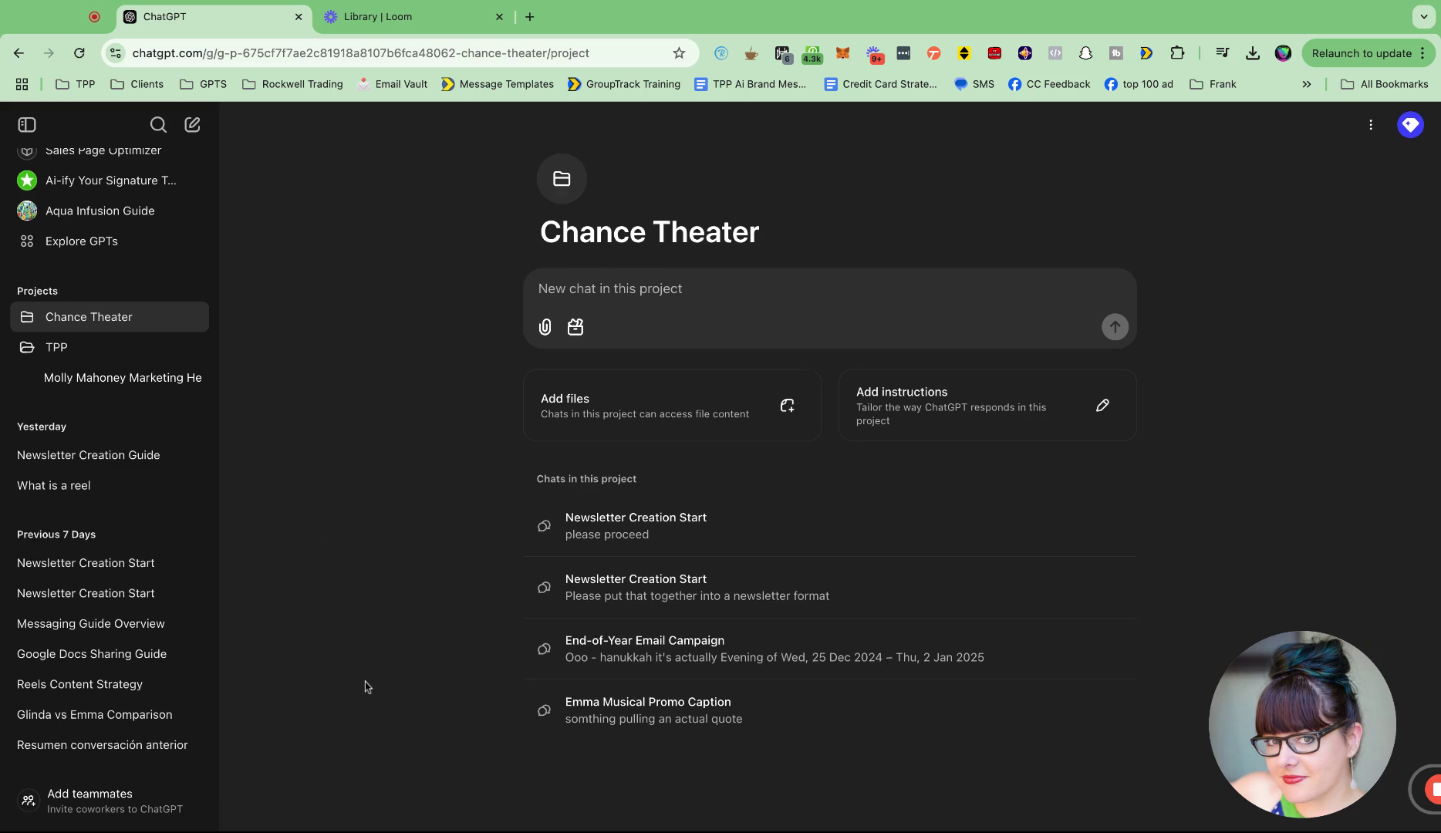
# Move the Before There Was Glinda chat into Chance Theater
pyautogui.scroll(-3, 151, 703)
pyautogui.scroll(-2, 151, 702)
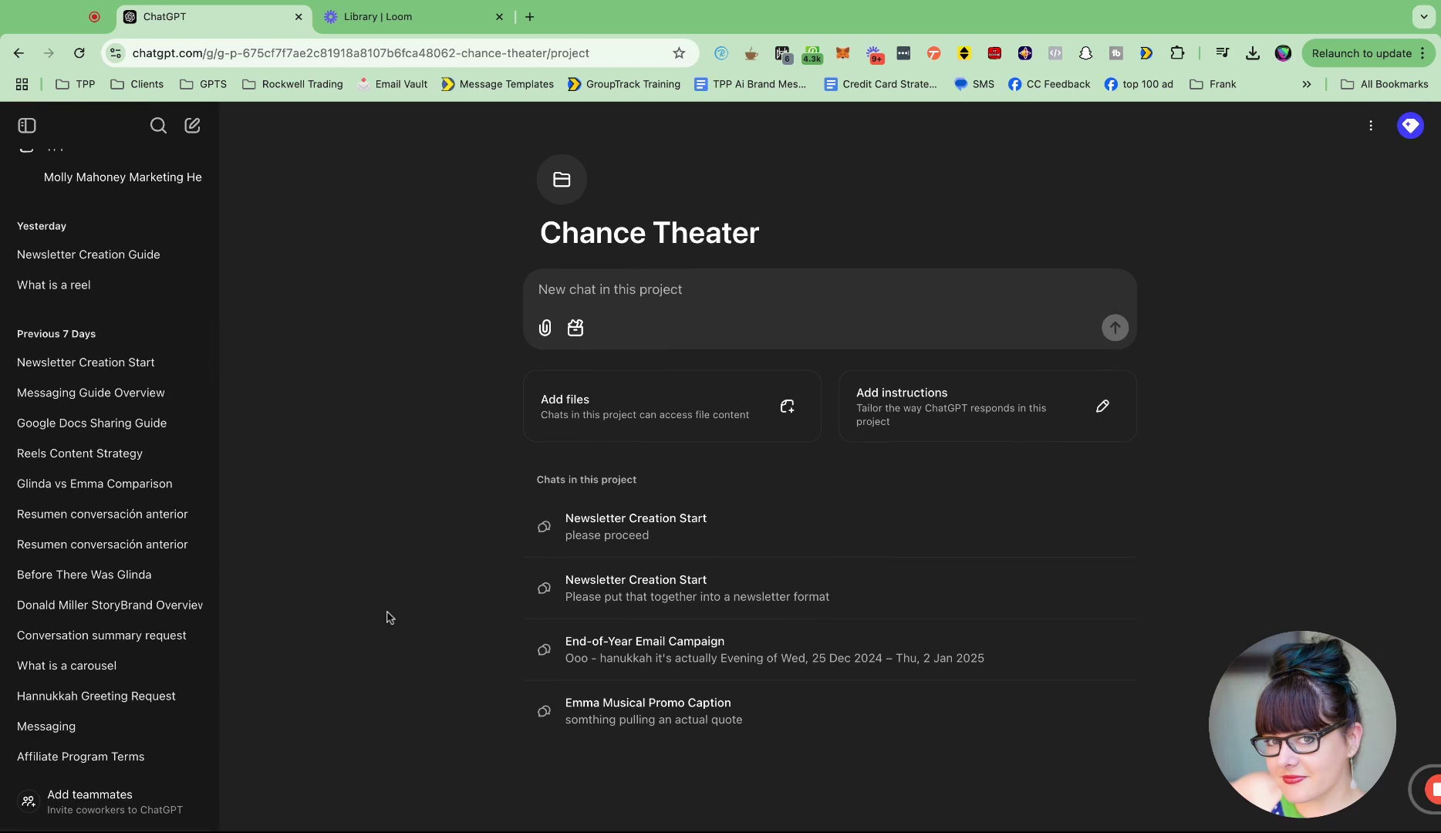
pyautogui.click(195, 575)
pyautogui.moveTo(241, 648)
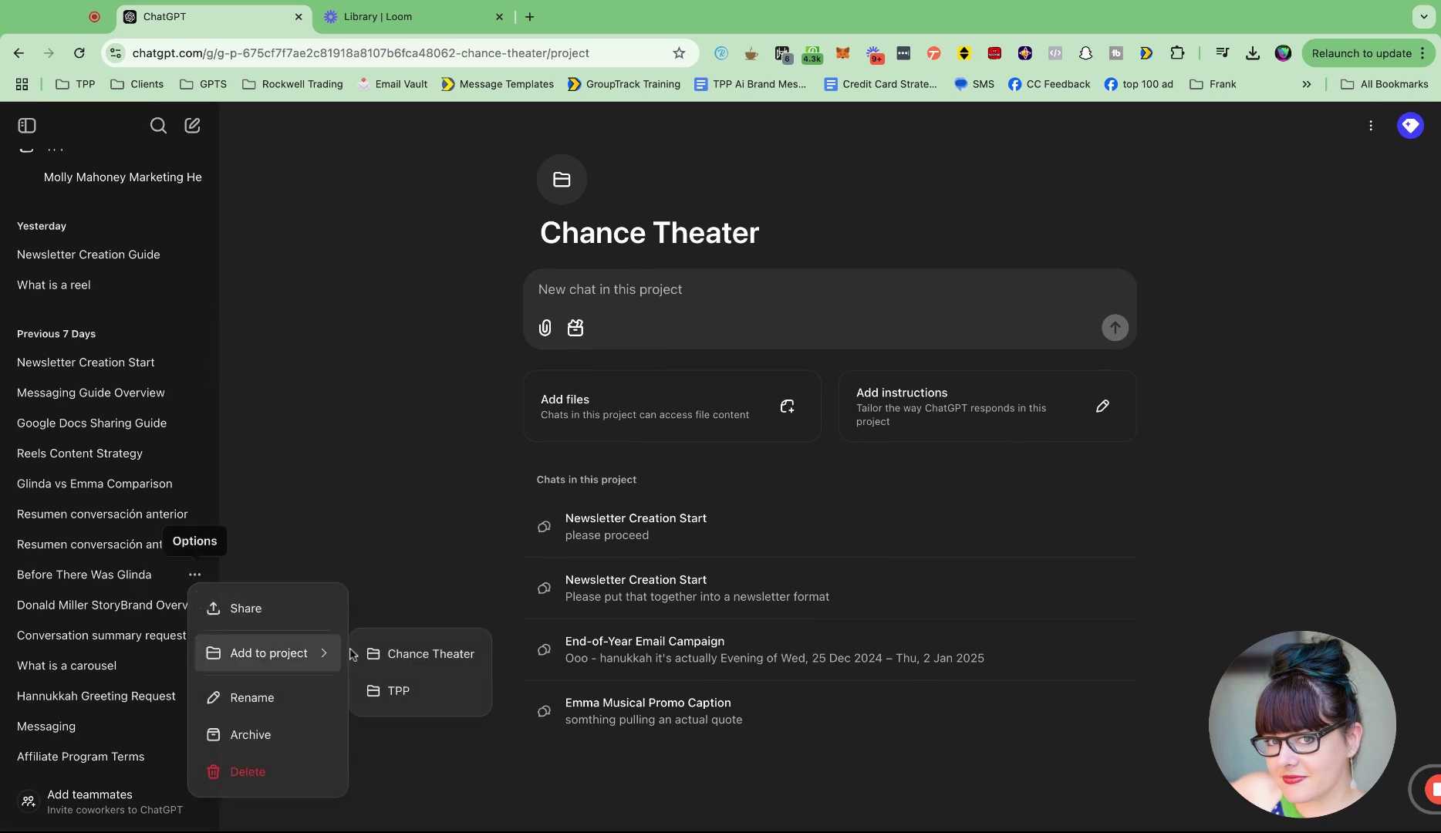
pyautogui.click(412, 662)
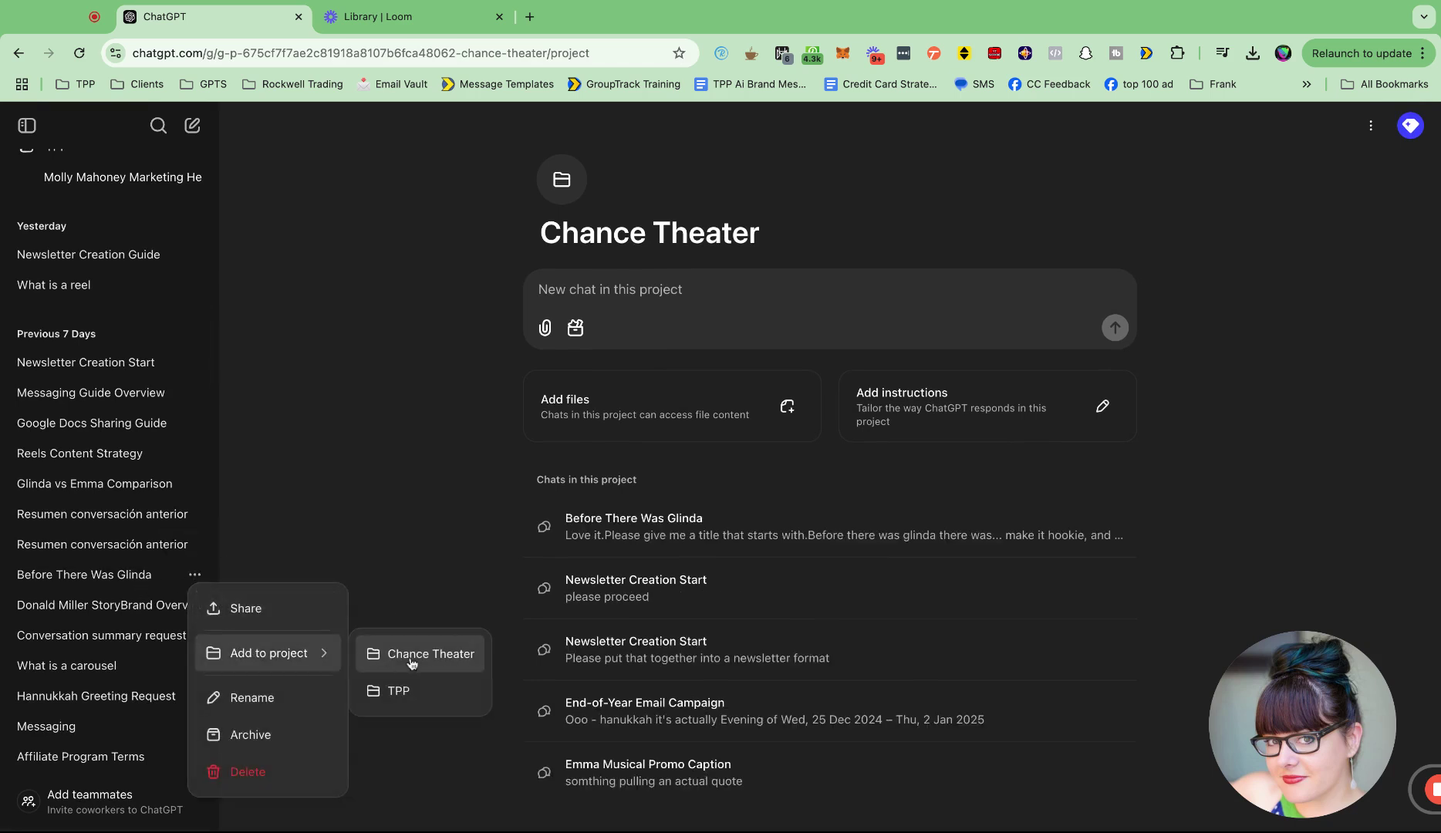
pyautogui.scroll(-1, 444, 467)
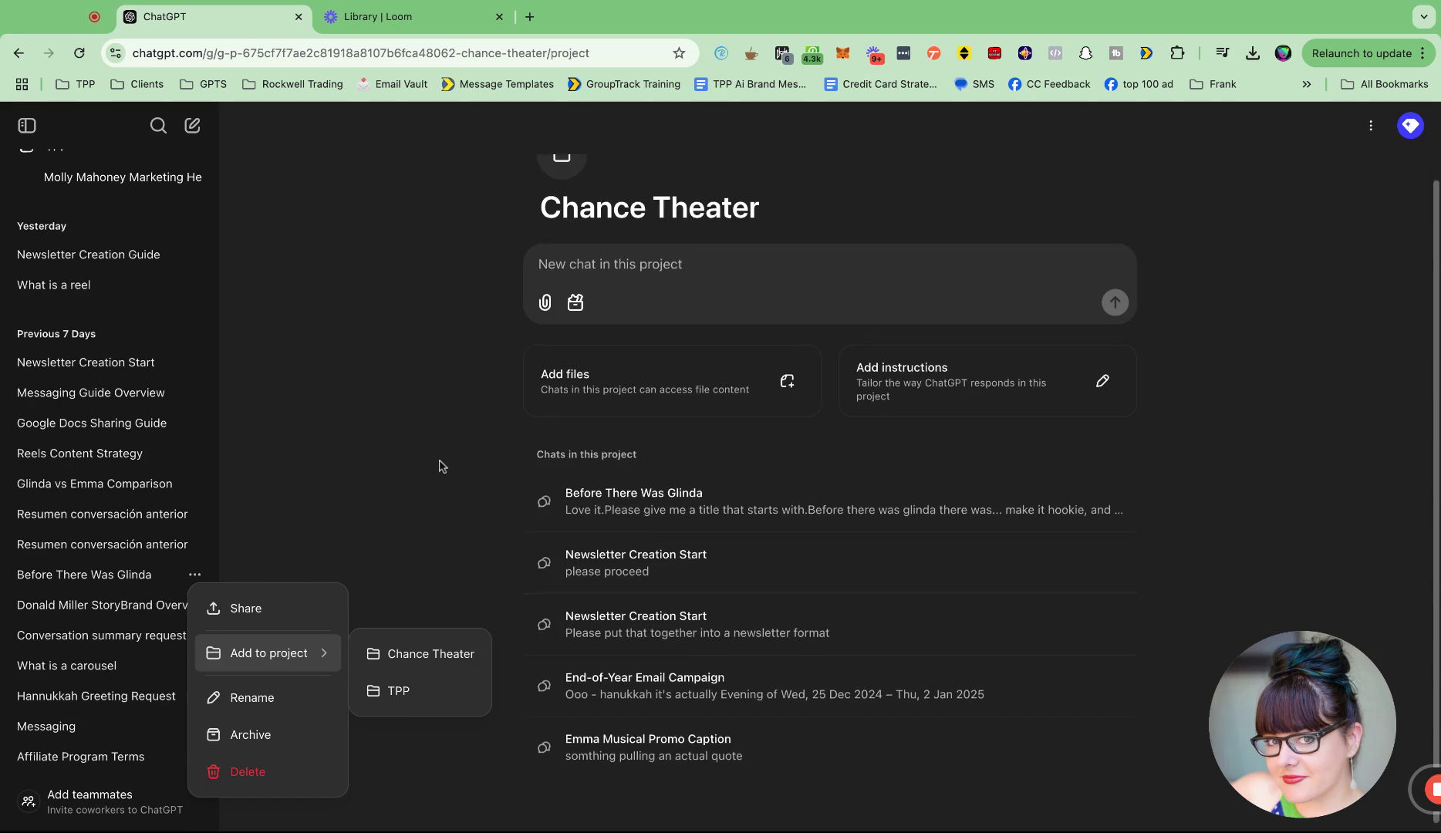
# Open the Before There Was Glinda chat and scroll through its contents
pyautogui.click(799, 523)
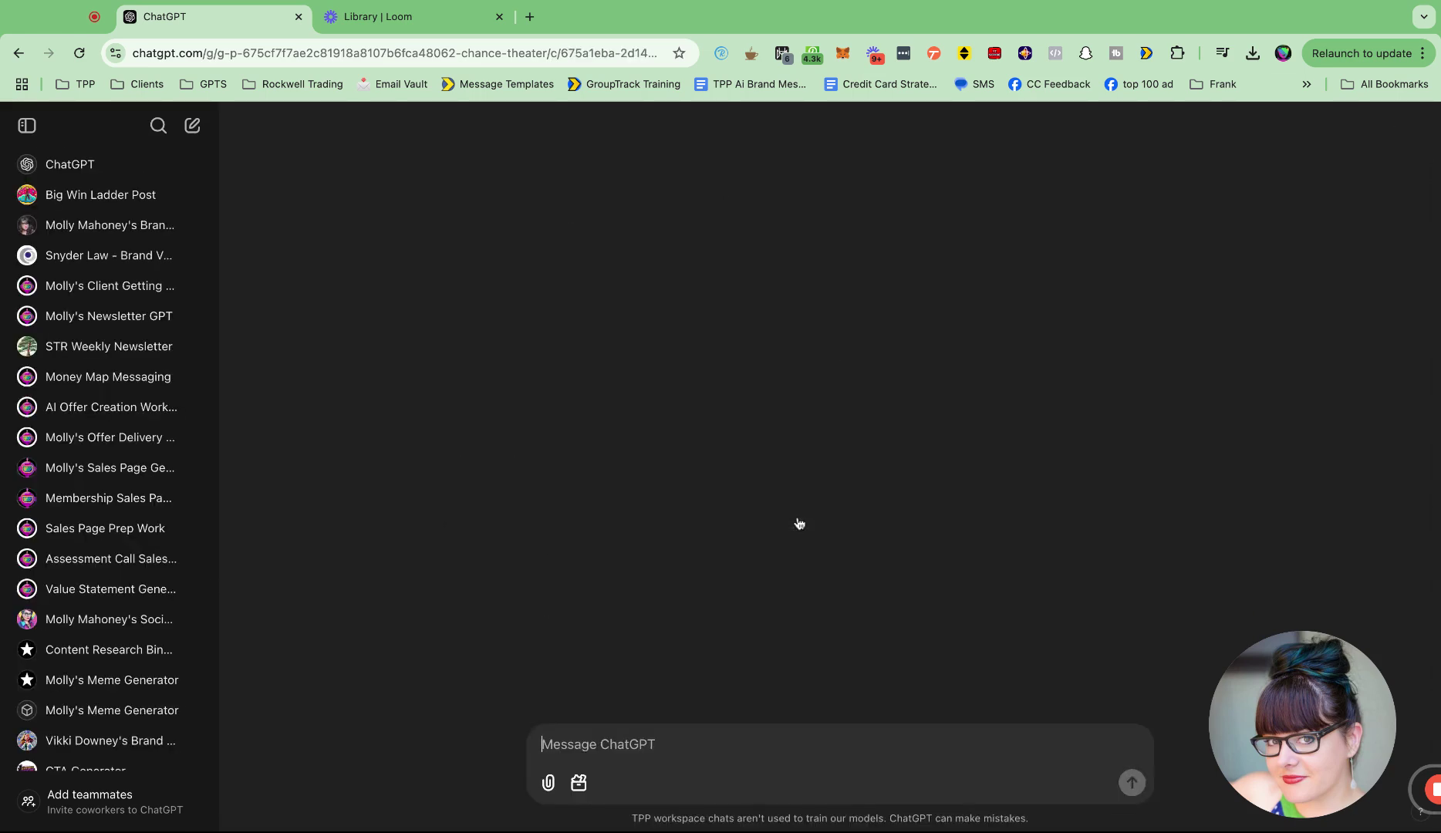
pyautogui.scroll(10, 798, 523)
pyautogui.scroll(-15, 829, 447)
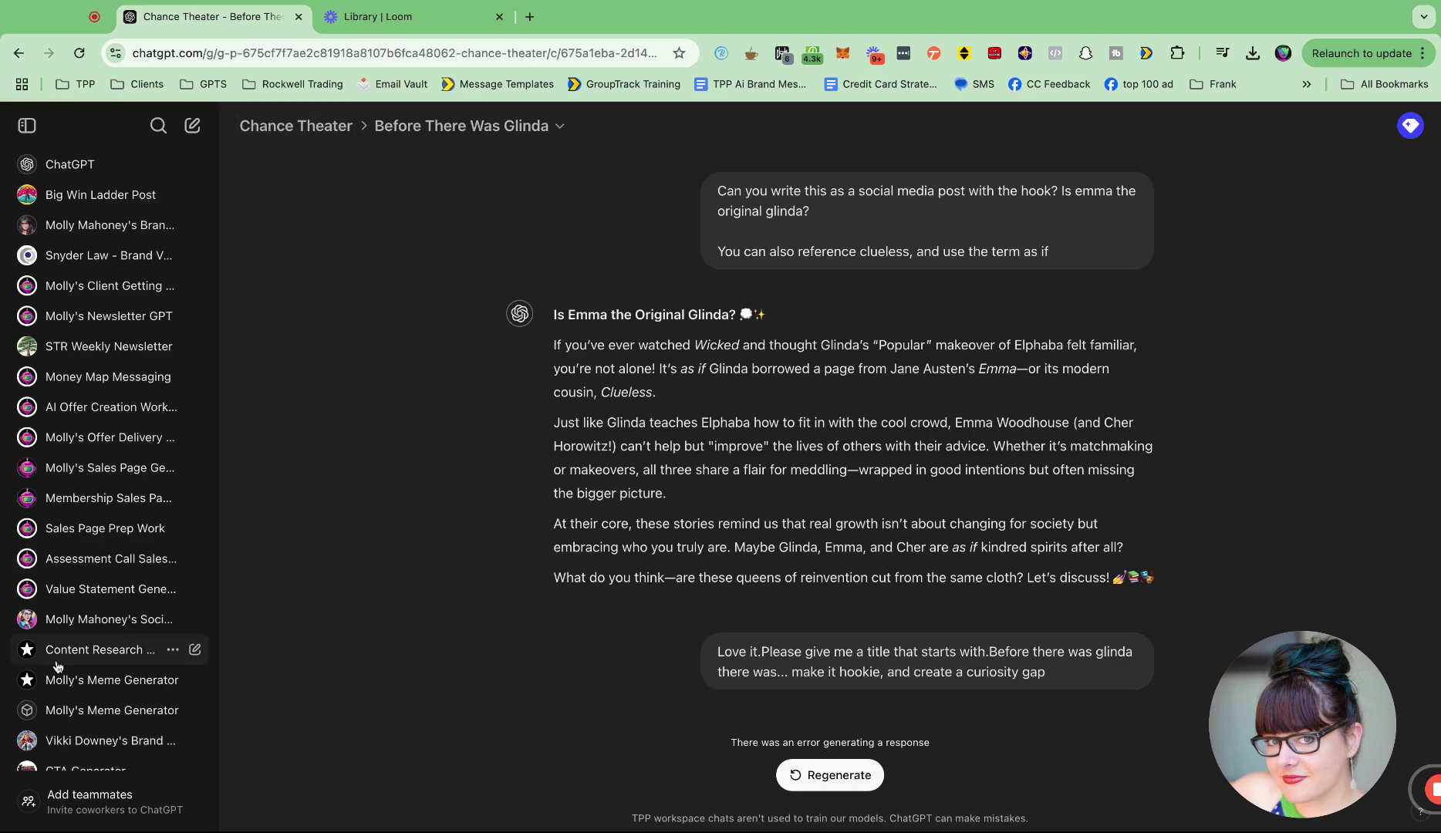
pyautogui.scroll(-15, 56, 665)
pyautogui.scroll(5, 174, 412)
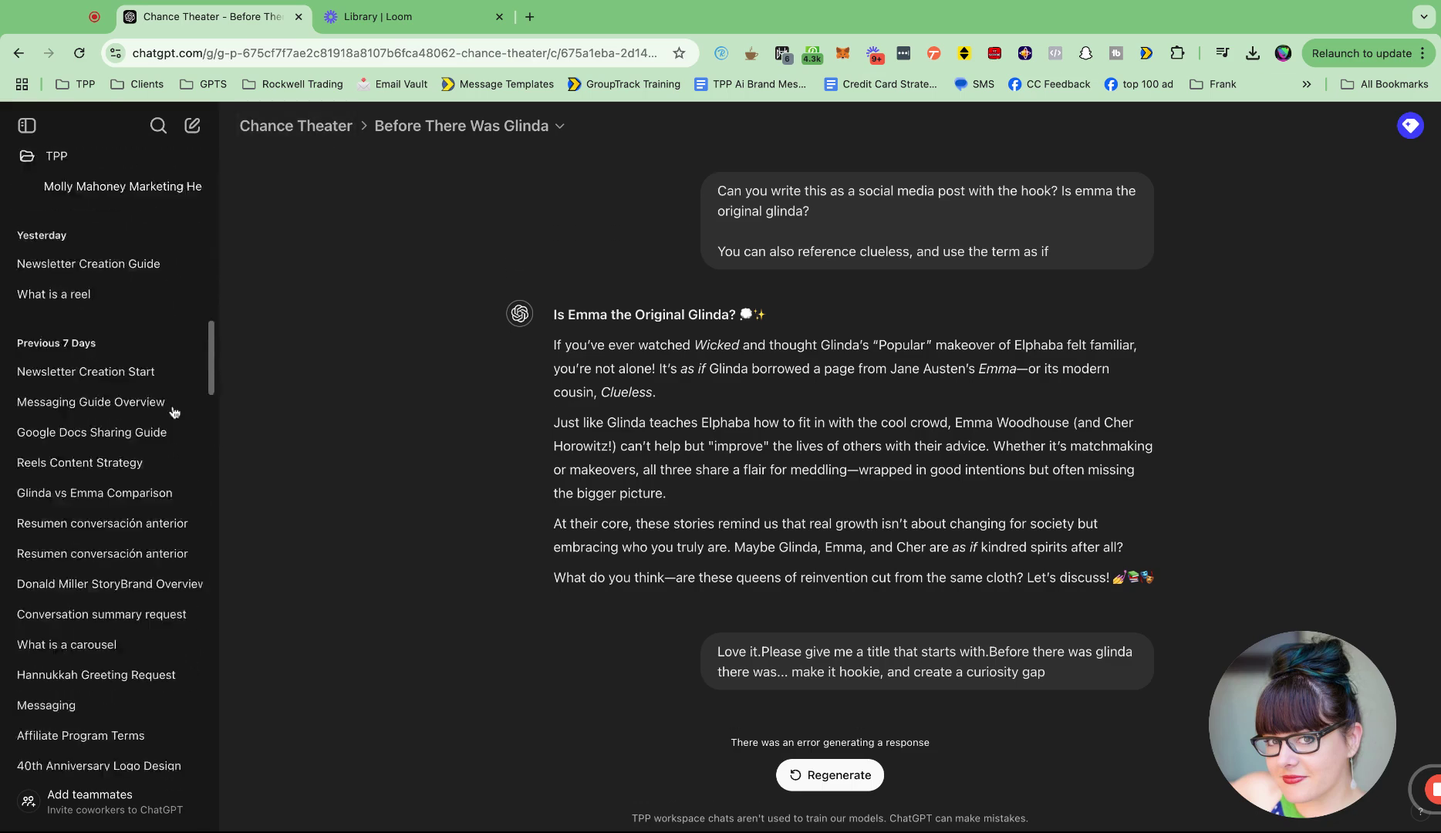
pyautogui.scroll(15, 175, 412)
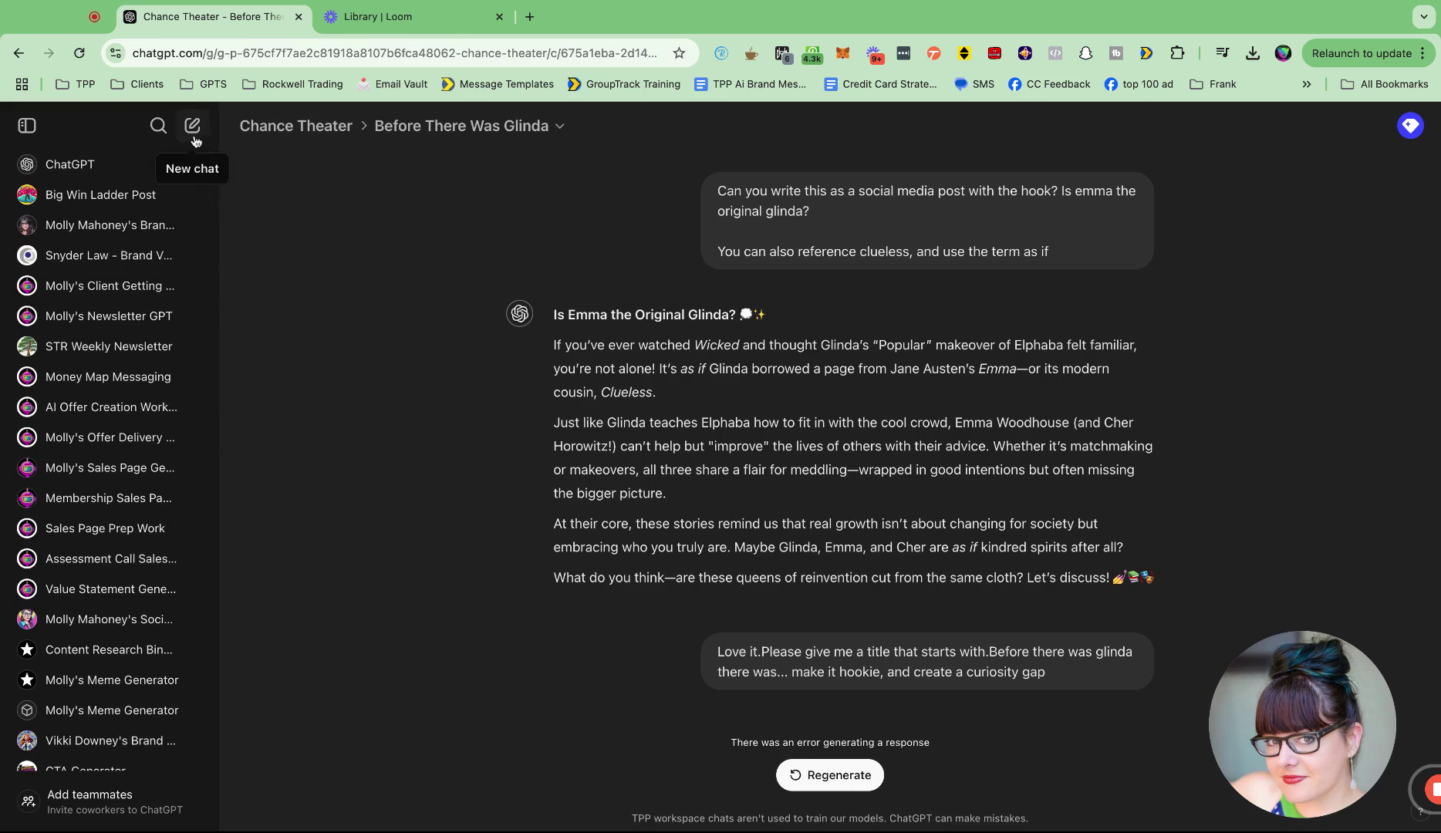
# Check the Chance Theater project page, then return to a blank new chat
pyautogui.click(68, 165)
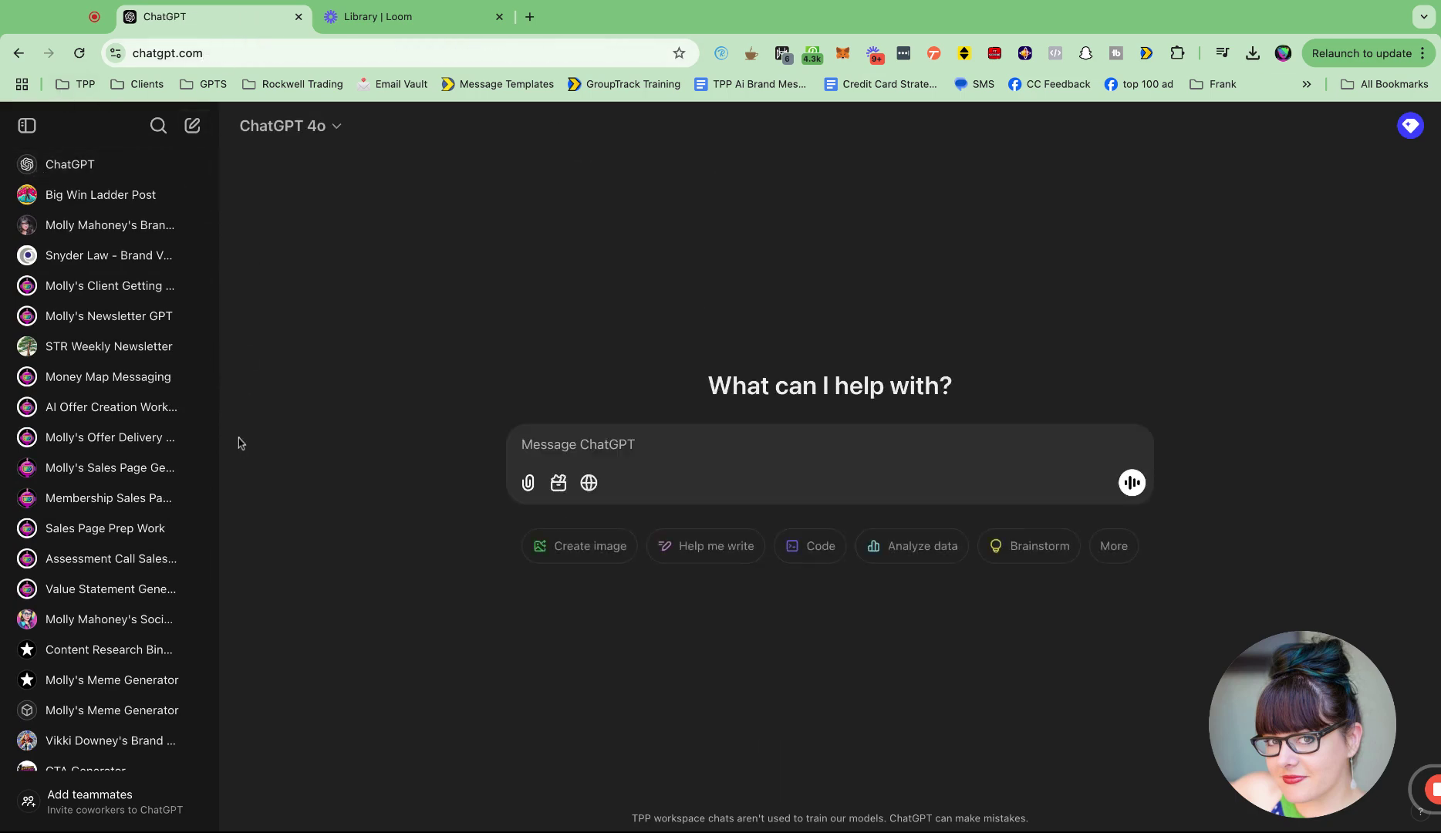
pyautogui.scroll(-10, 116, 710)
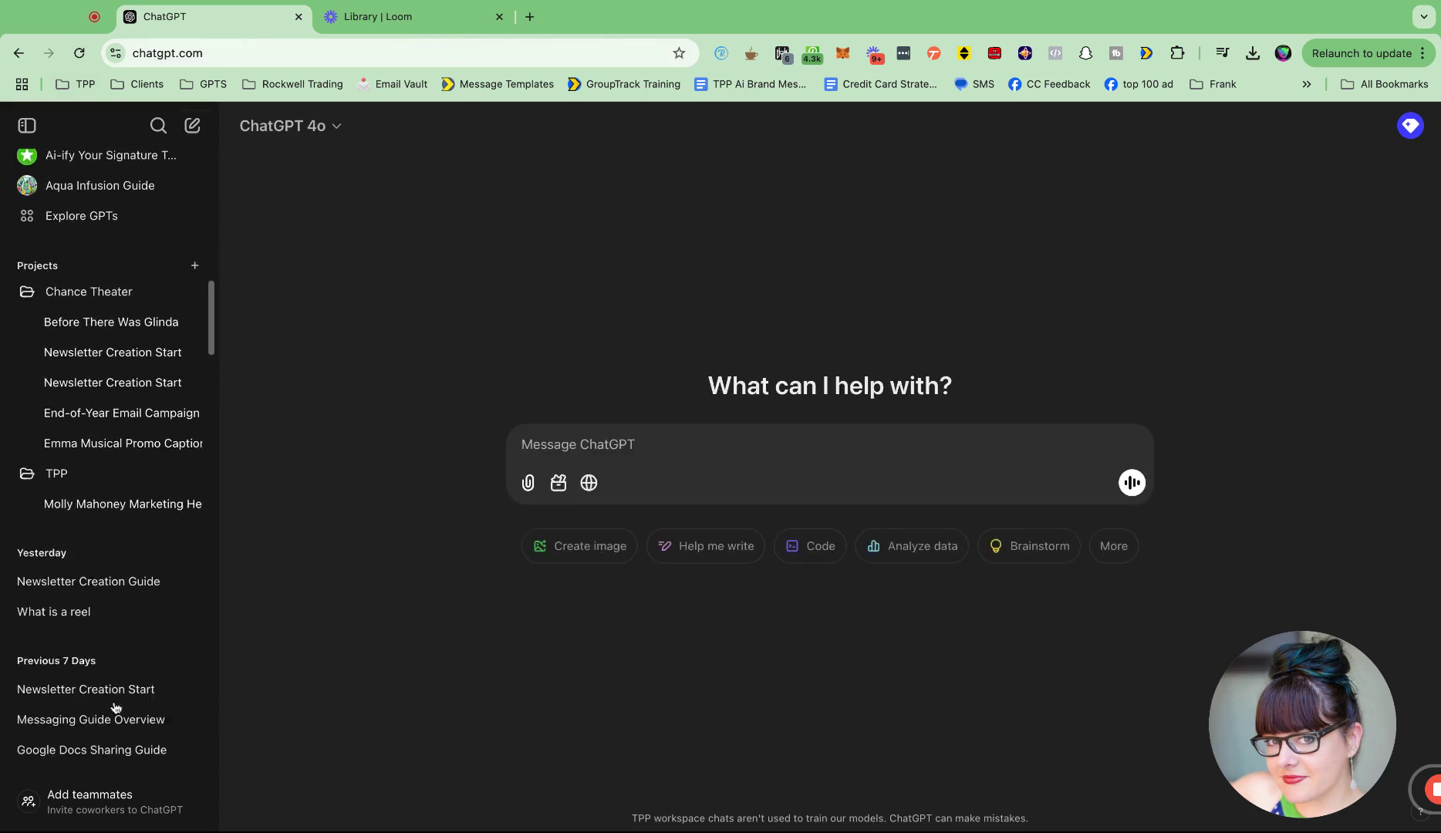
pyautogui.scroll(-1, 115, 708)
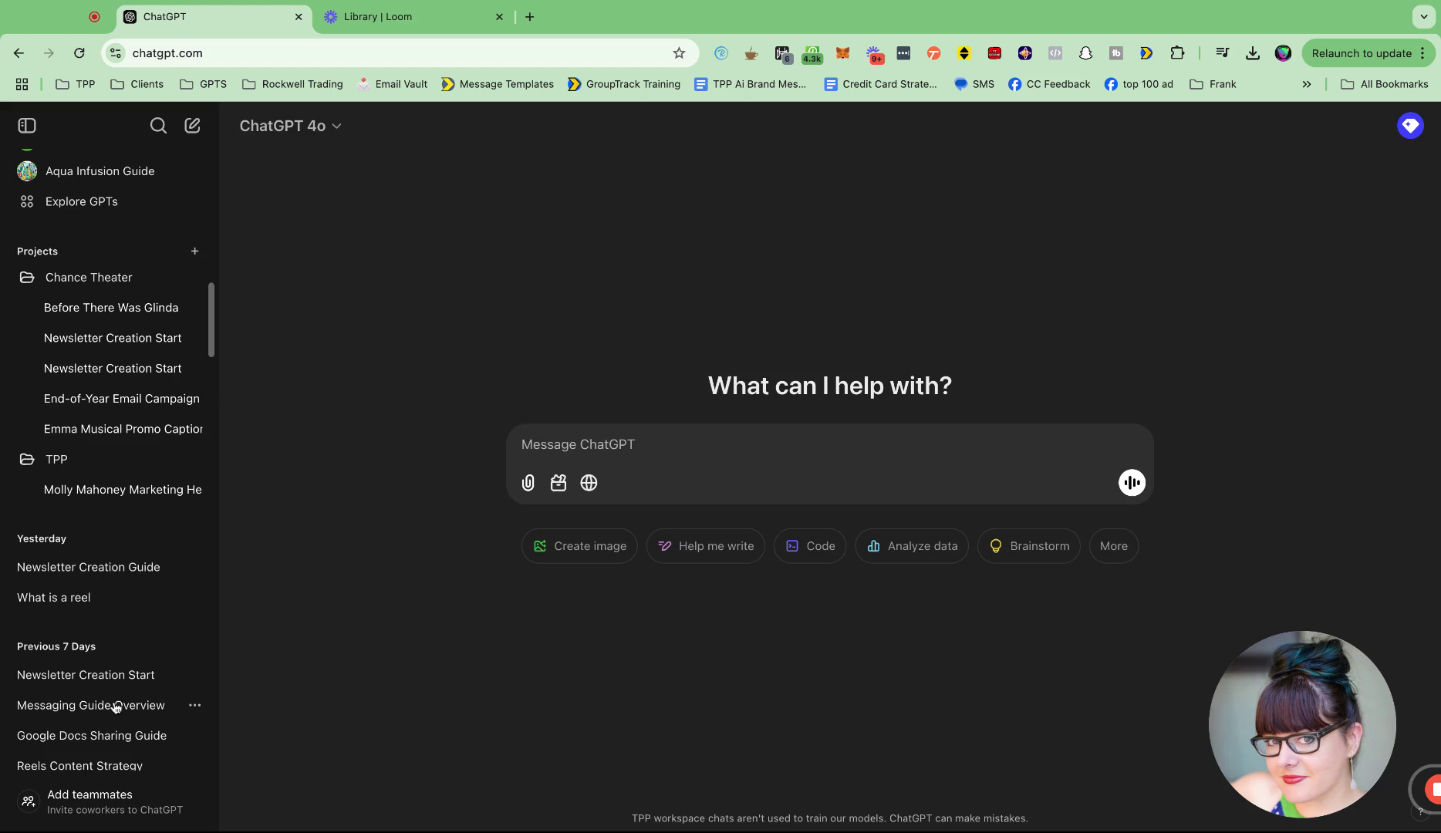
pyautogui.click(87, 281)
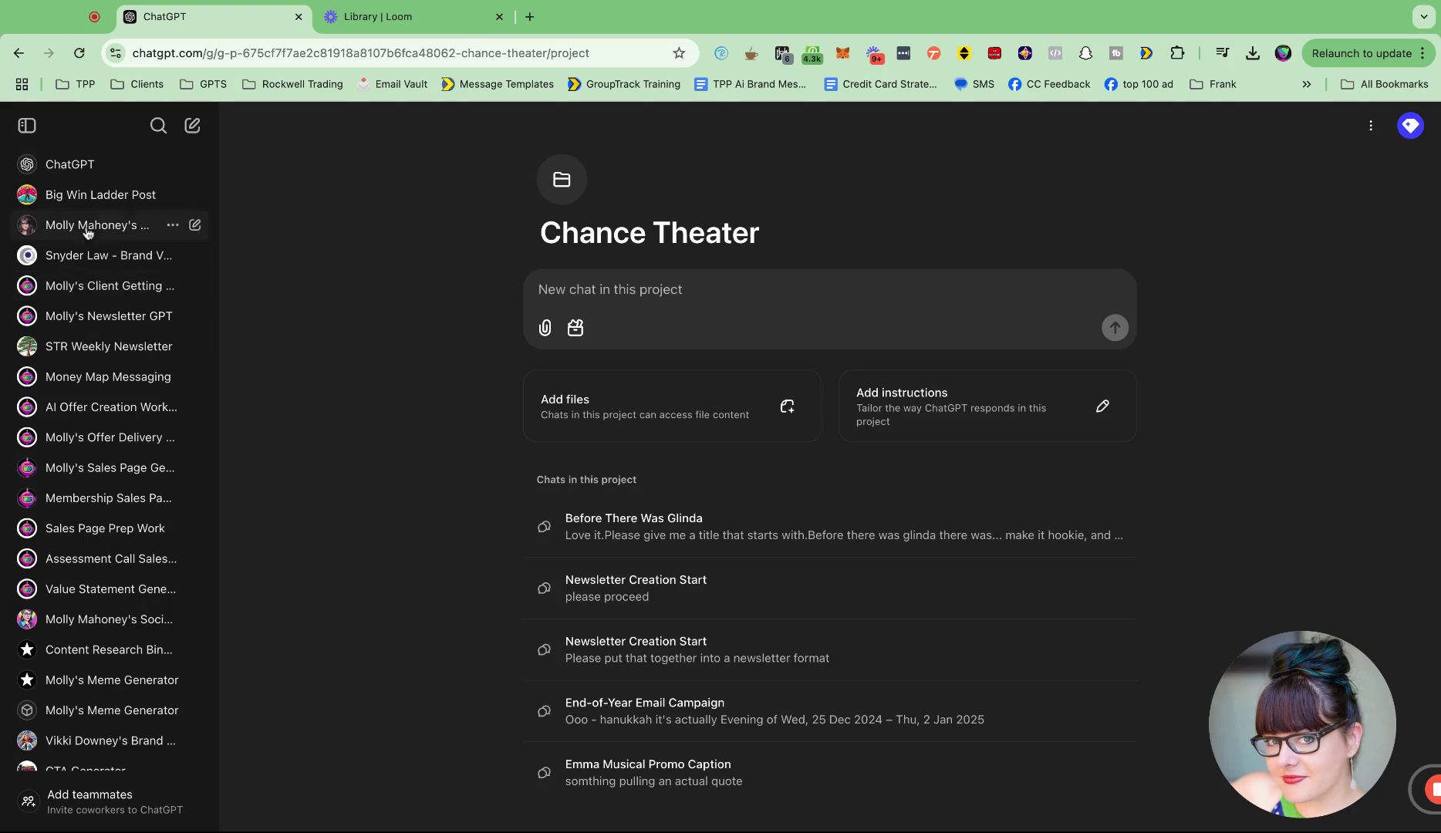
pyautogui.click(69, 164)
pyautogui.scroll(-15, 87, 461)
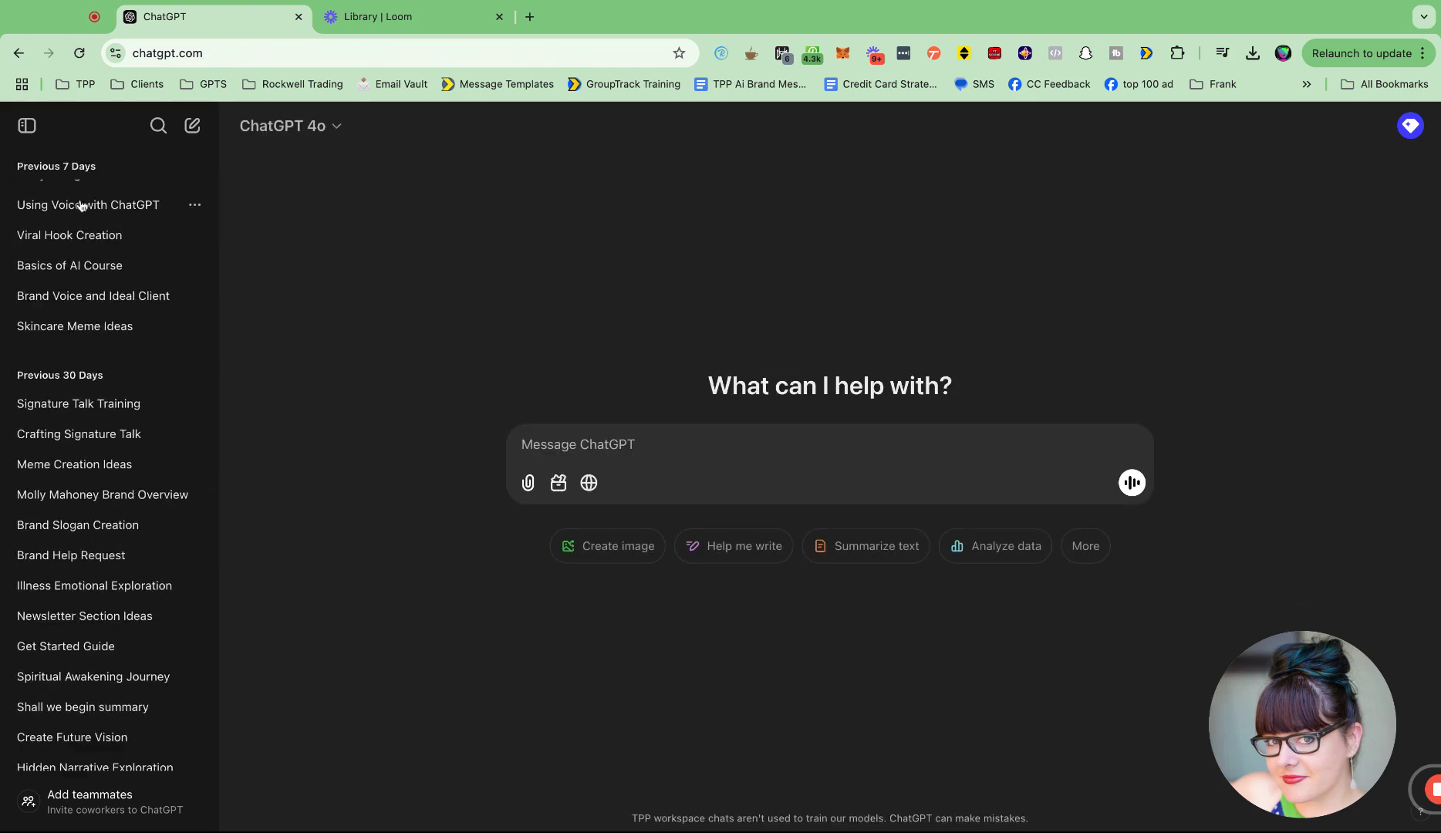
pyautogui.scroll(5, 81, 224)
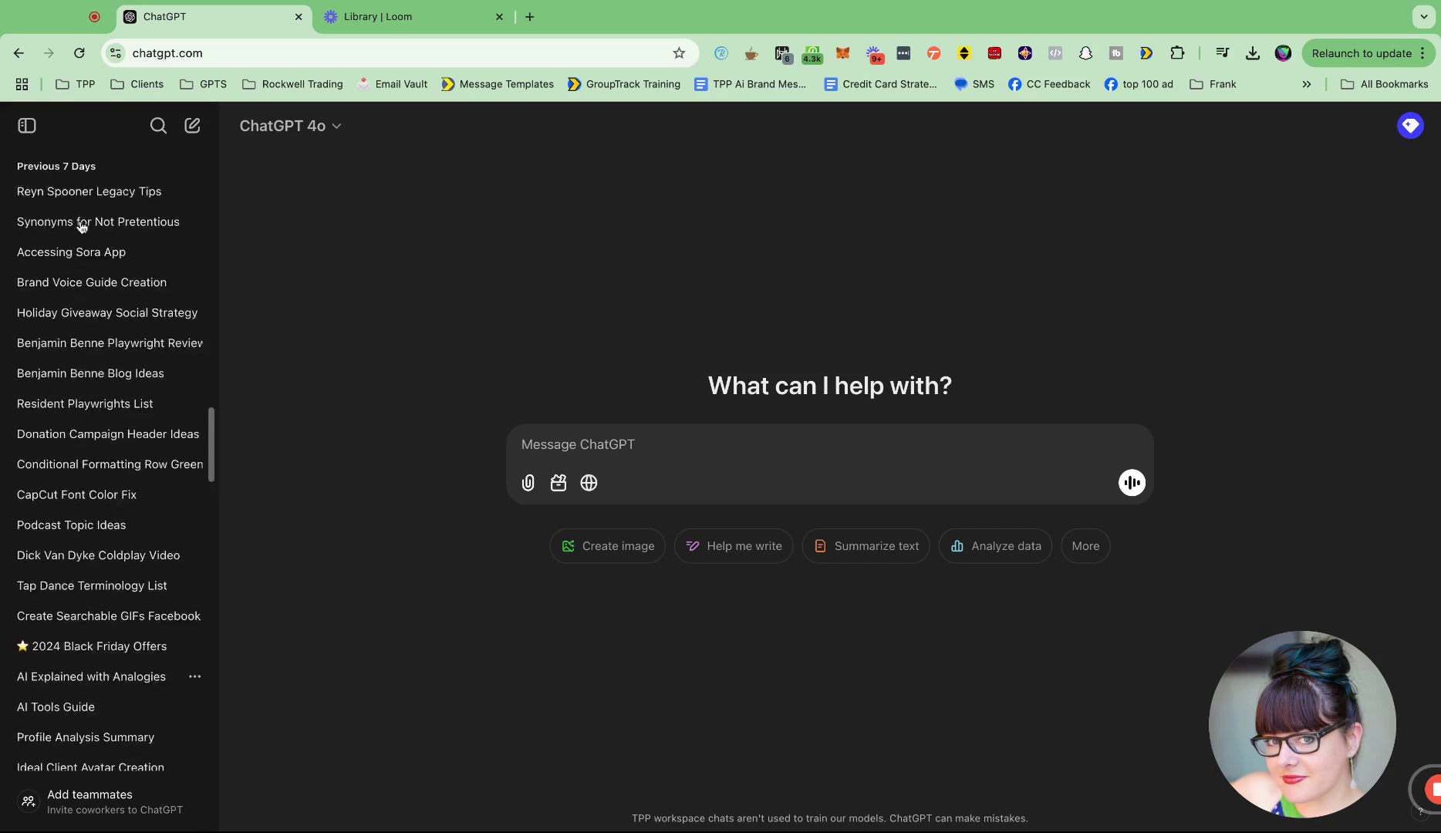
pyautogui.scroll(15, 81, 225)
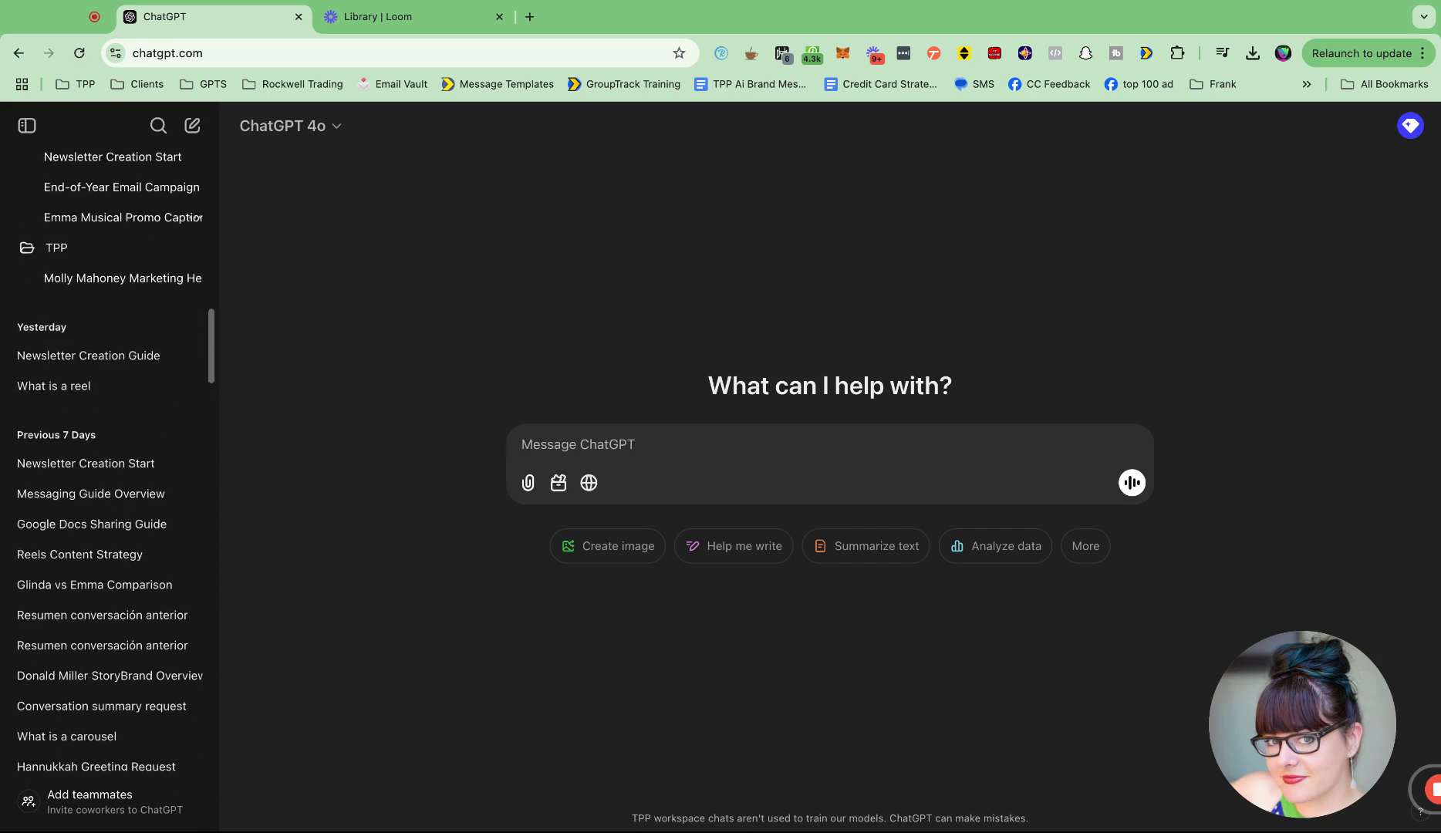
# Fold up the Chance Theater and TPP folders so neither shows its chat list
pyautogui.click(196, 249)
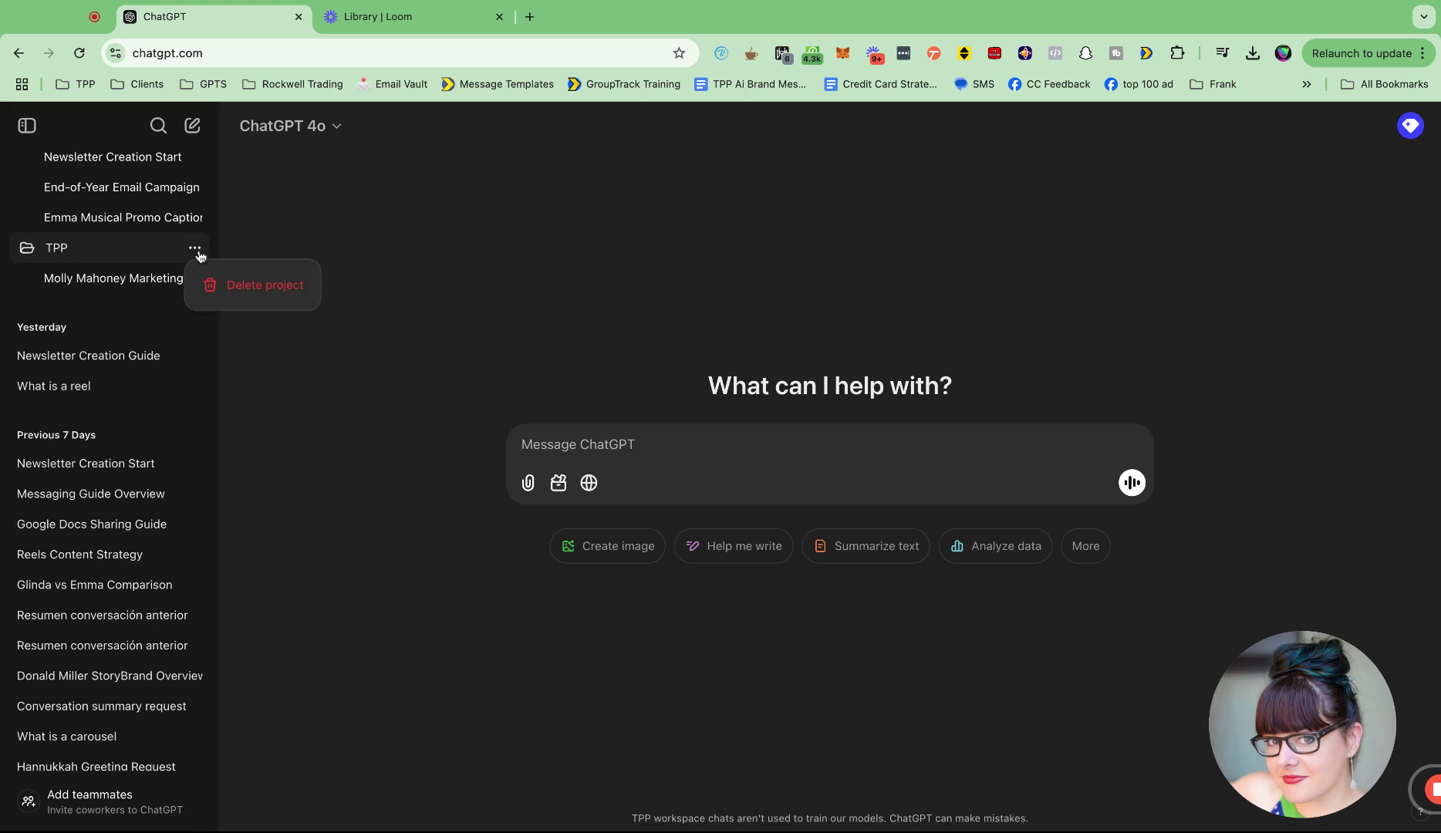
pyautogui.click(303, 241)
pyautogui.scroll(5, 151, 242)
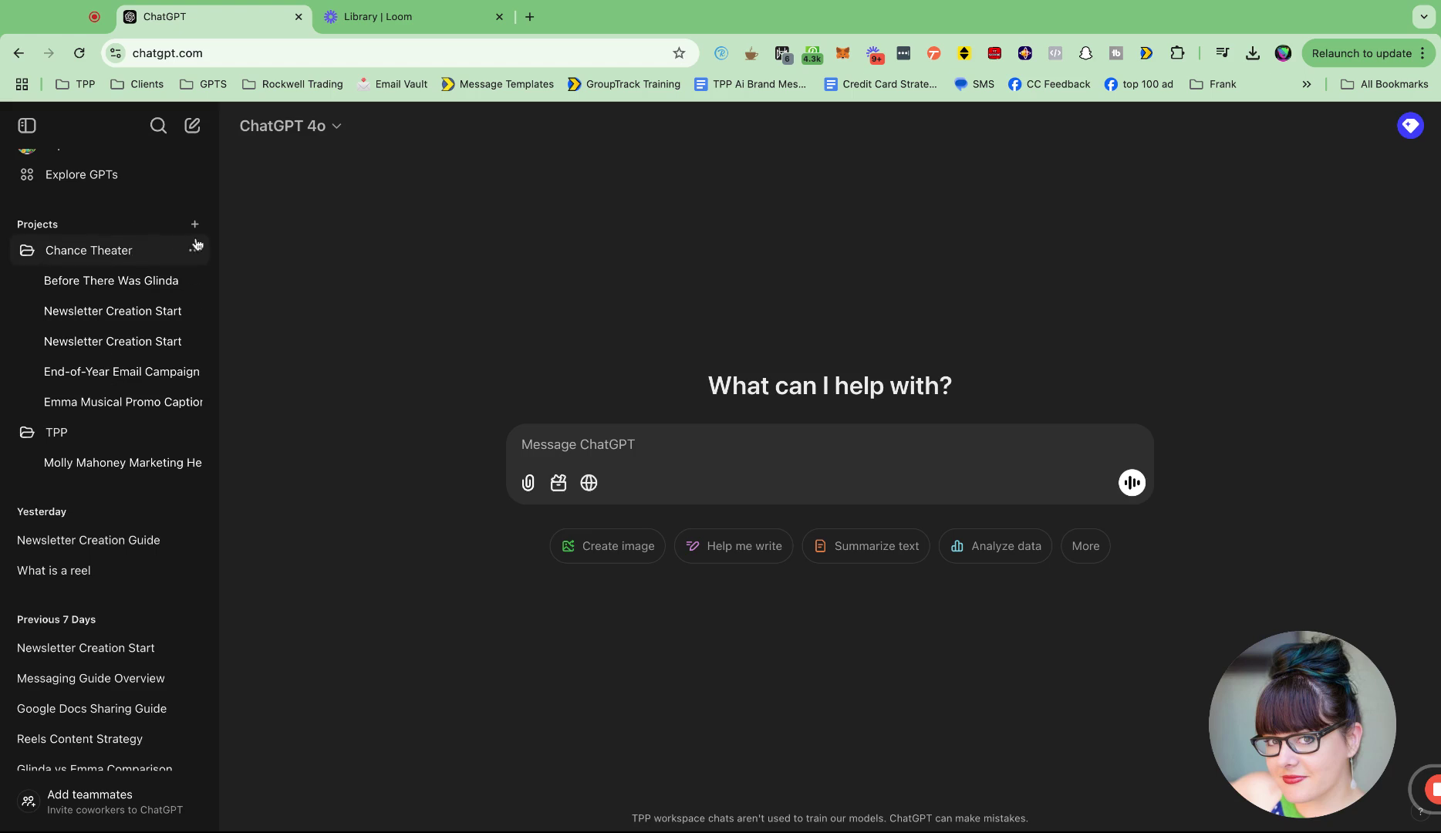
pyautogui.click(27, 251)
pyautogui.click(27, 281)
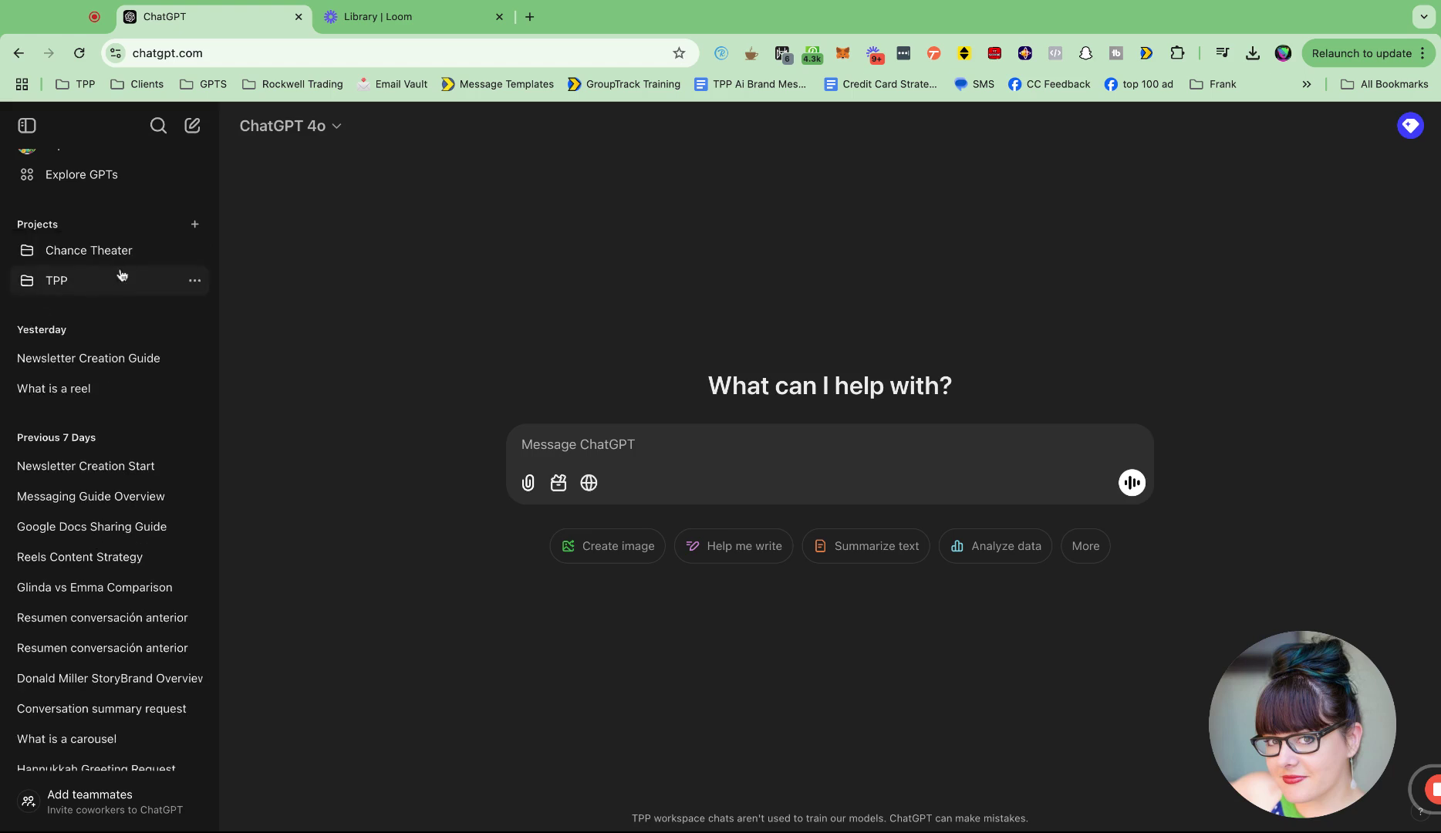
pyautogui.click(28, 257)
pyautogui.click(28, 257)
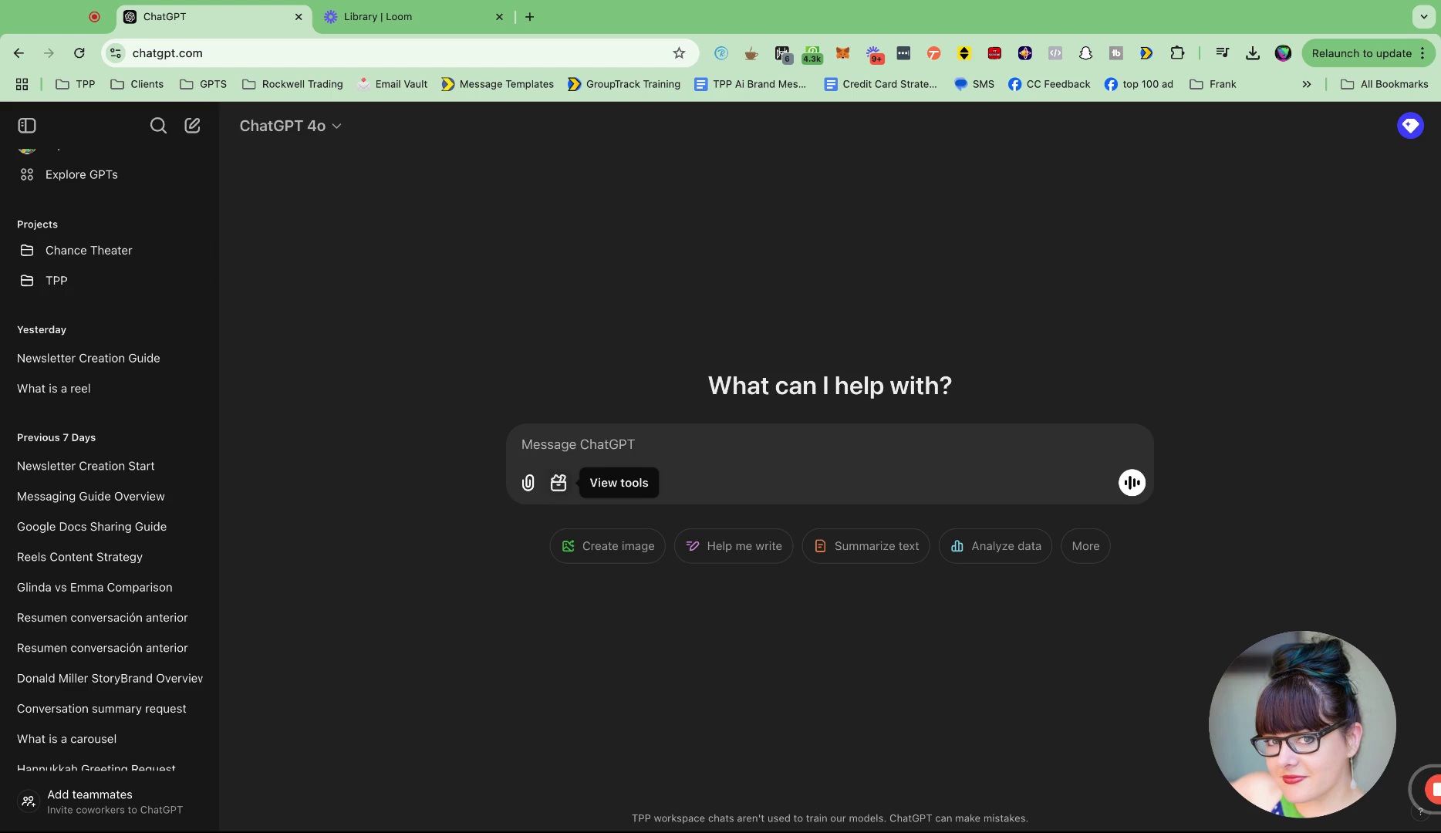
# Switch to the TPP project page and look over its single existing chat
pyautogui.click(559, 483)
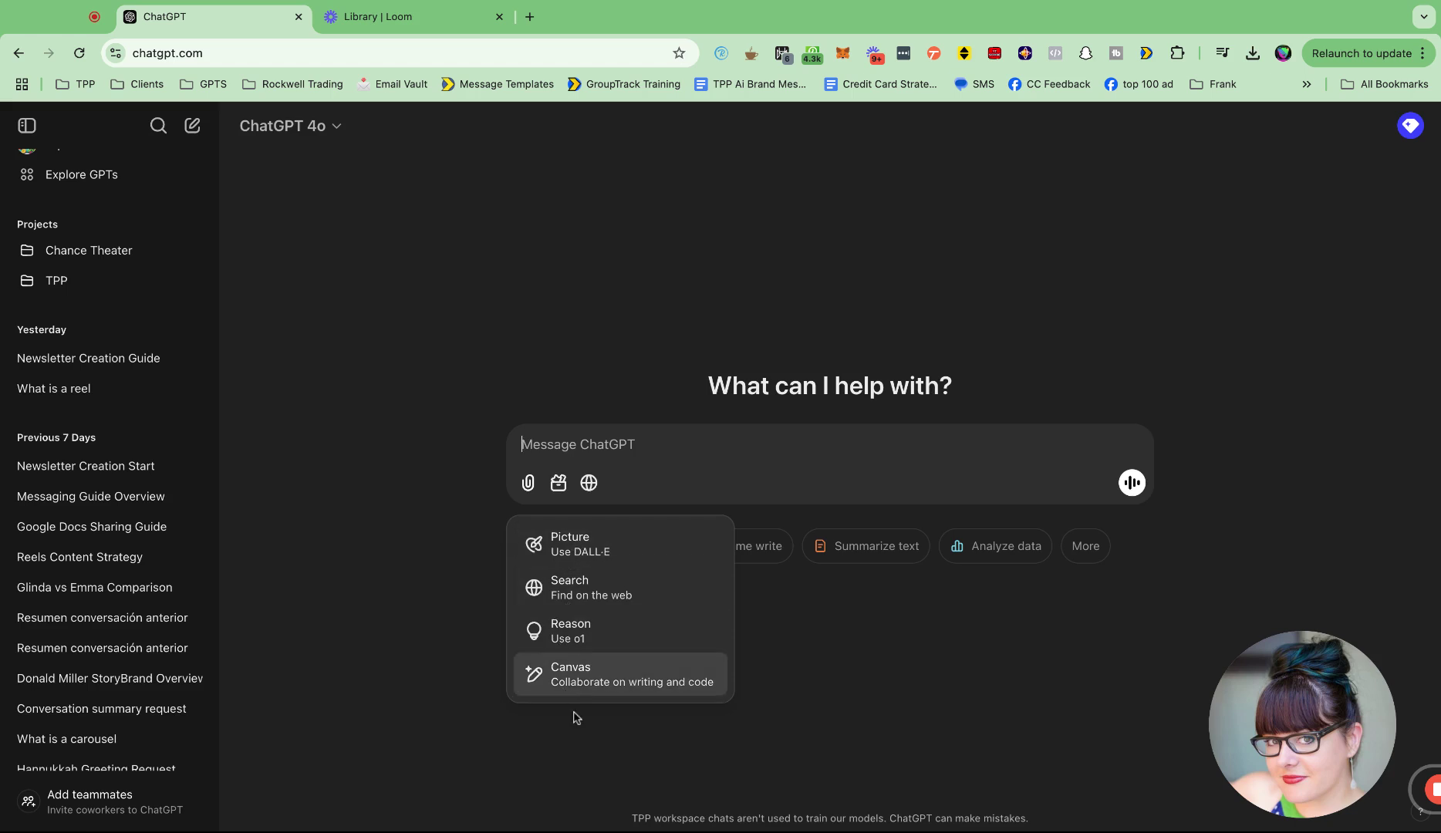
pyautogui.click(69, 296)
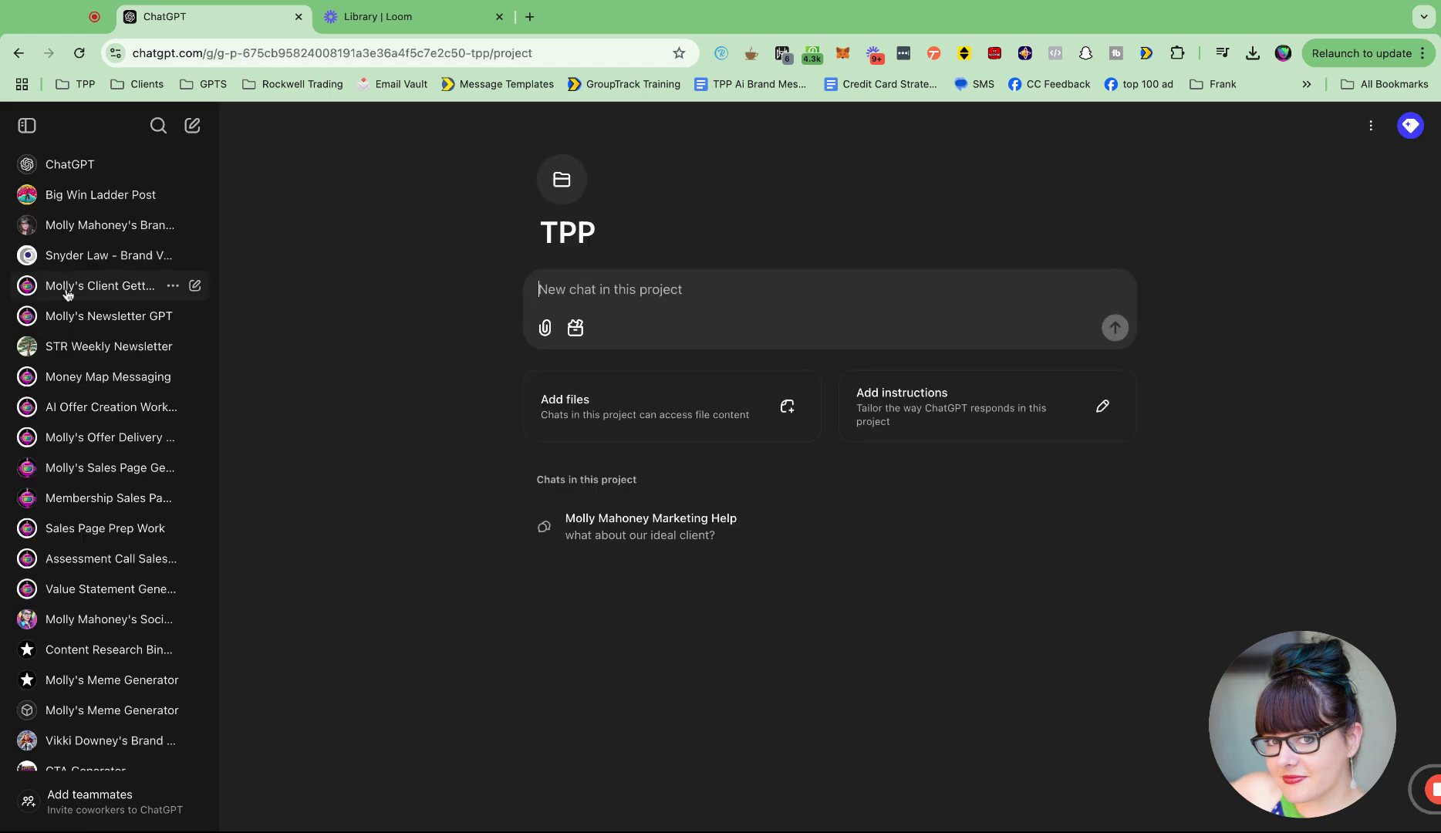
pyautogui.click(577, 330)
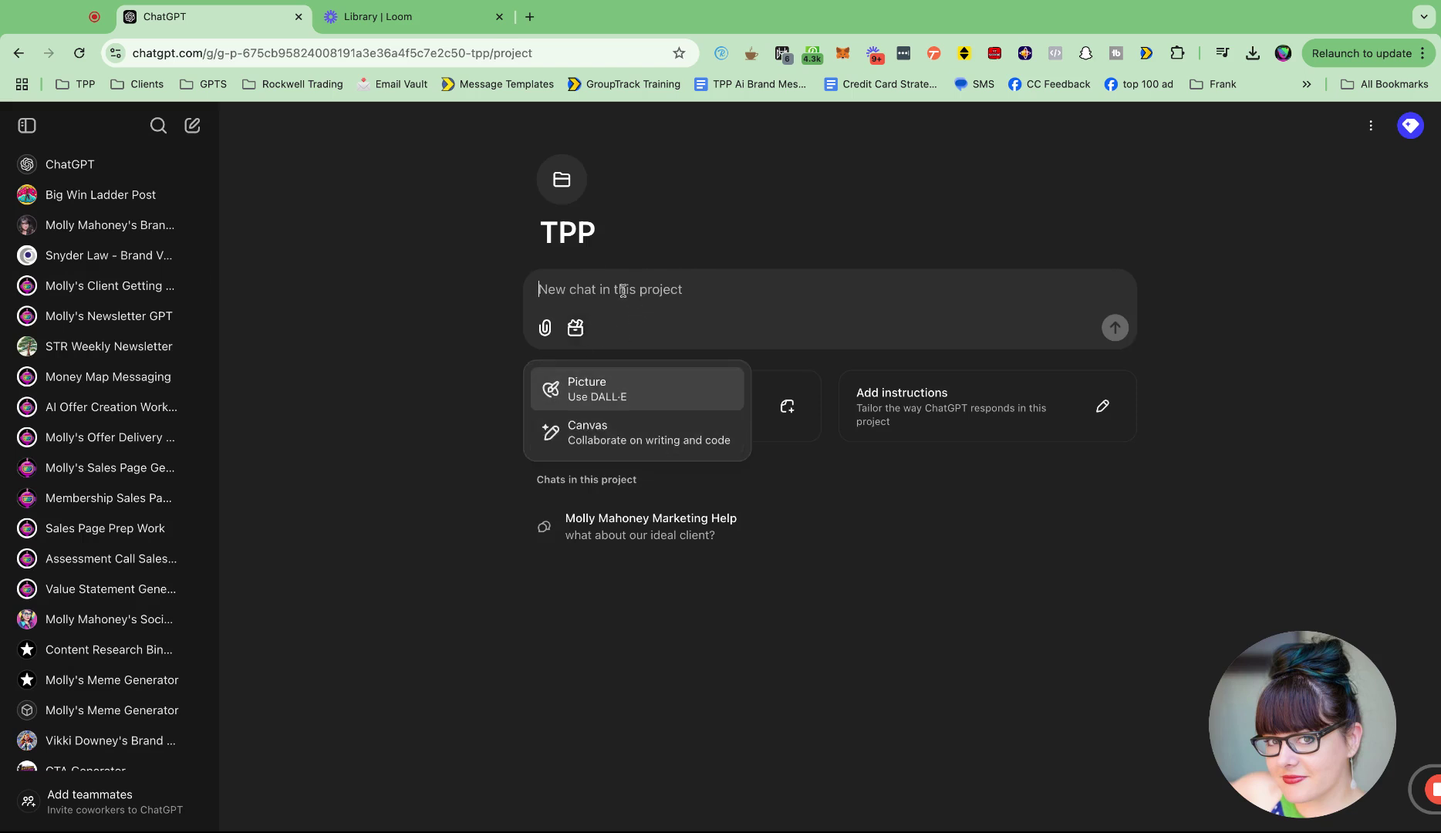
pyautogui.click(574, 301)
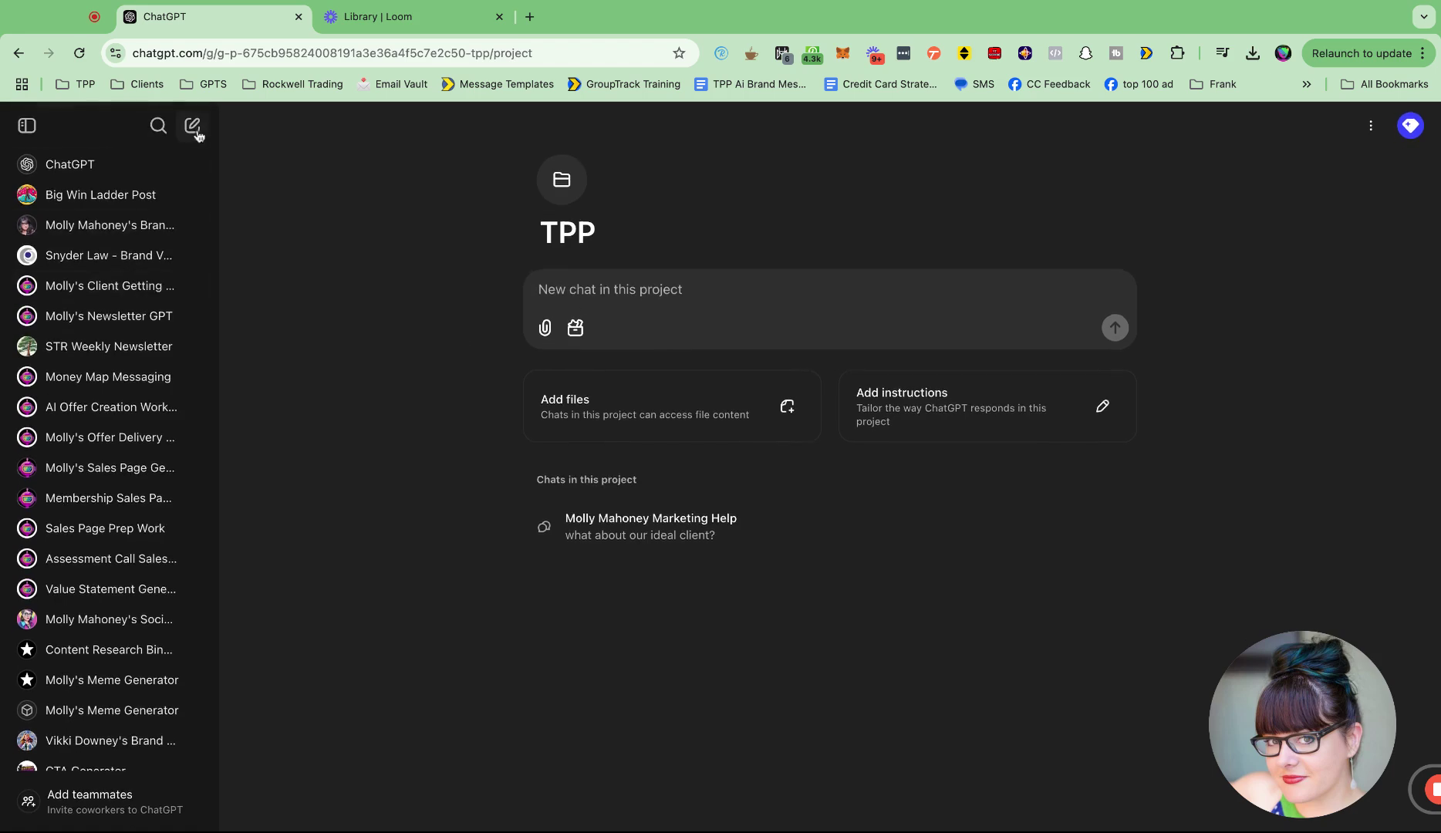
pyautogui.scroll(-15, 91, 547)
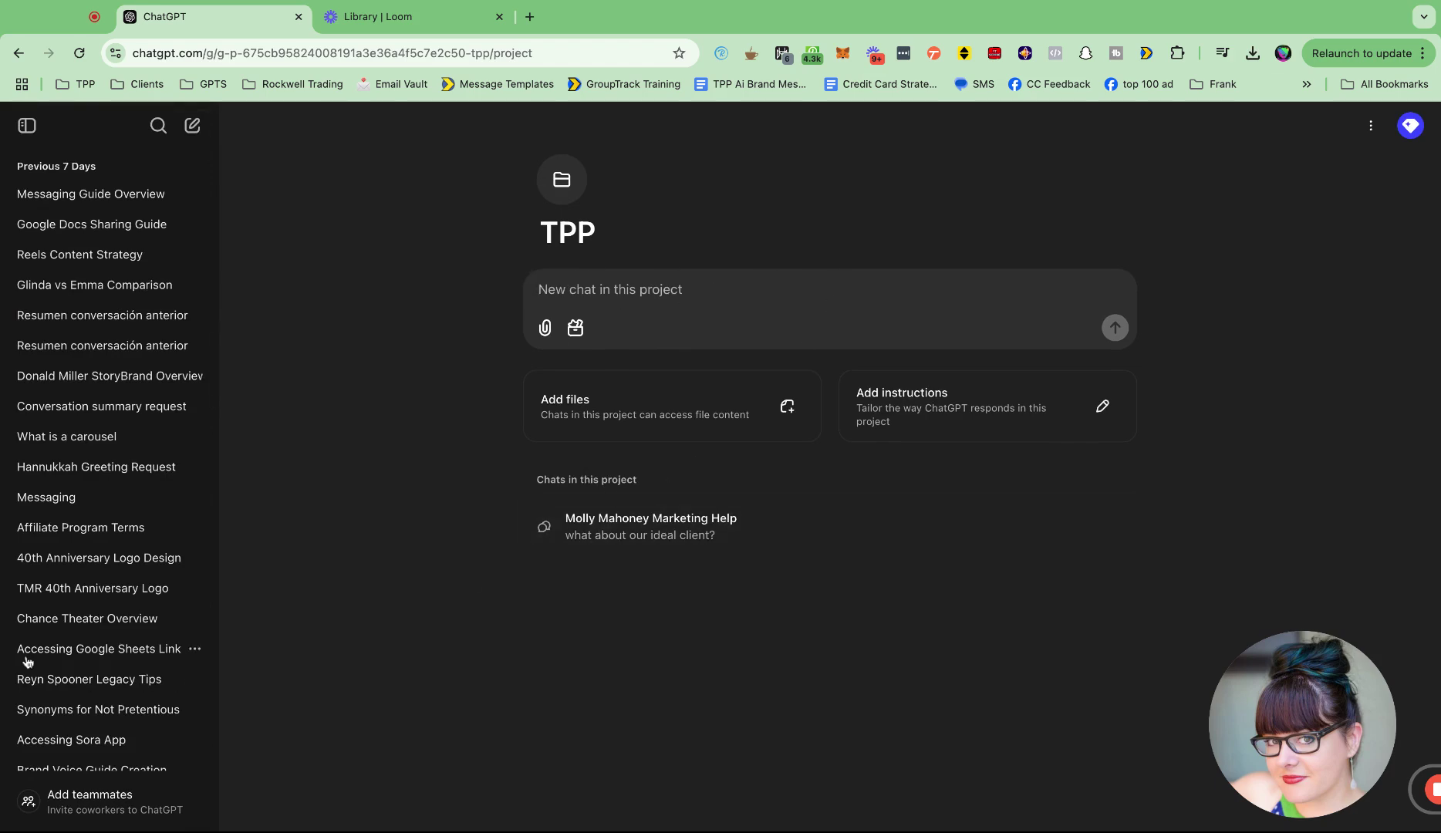
pyautogui.scroll(-5, 27, 660)
pyautogui.scroll(20, 27, 632)
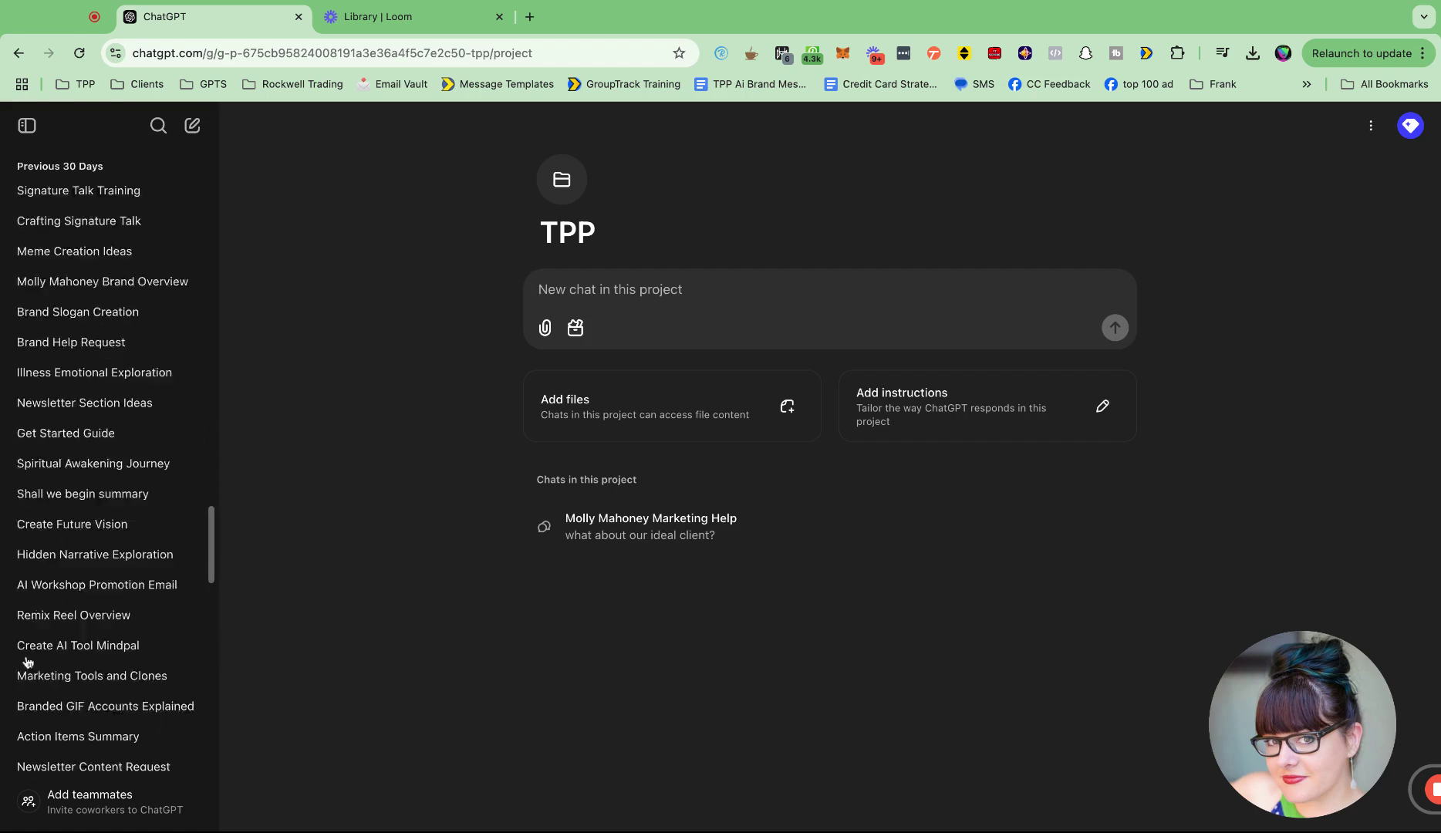
pyautogui.click(639, 433)
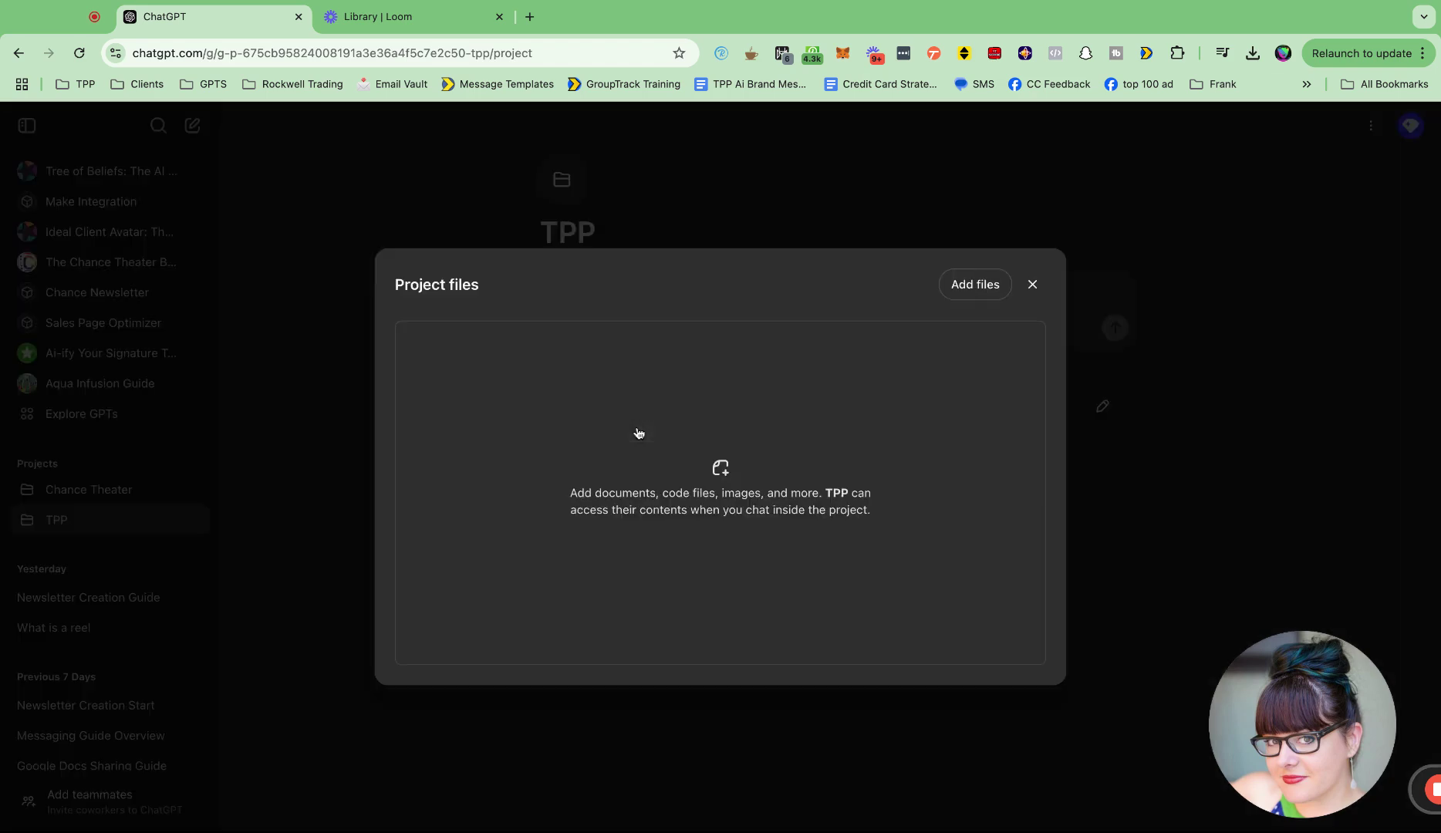
pyautogui.click(988, 285)
pyautogui.click(1032, 284)
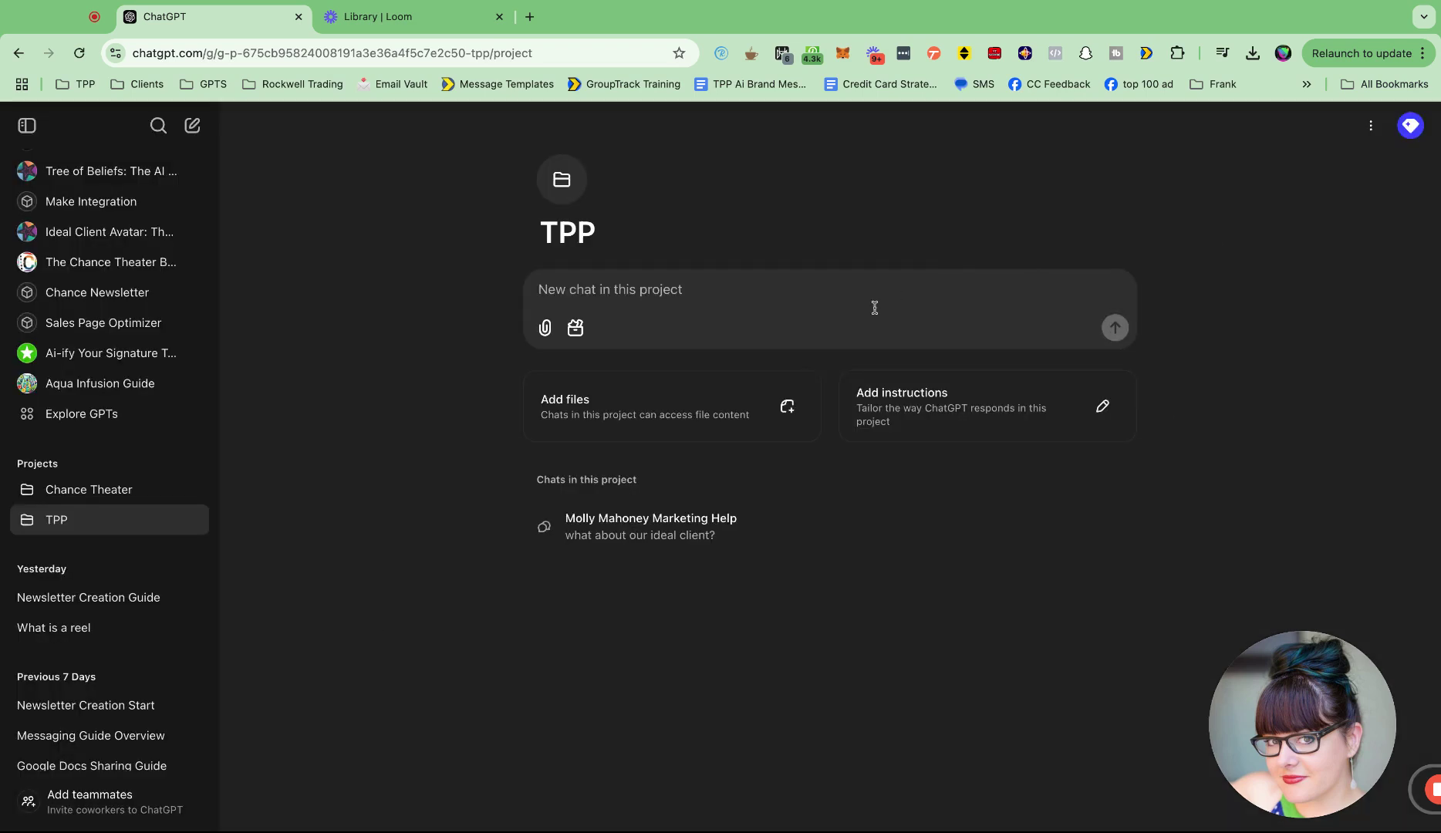